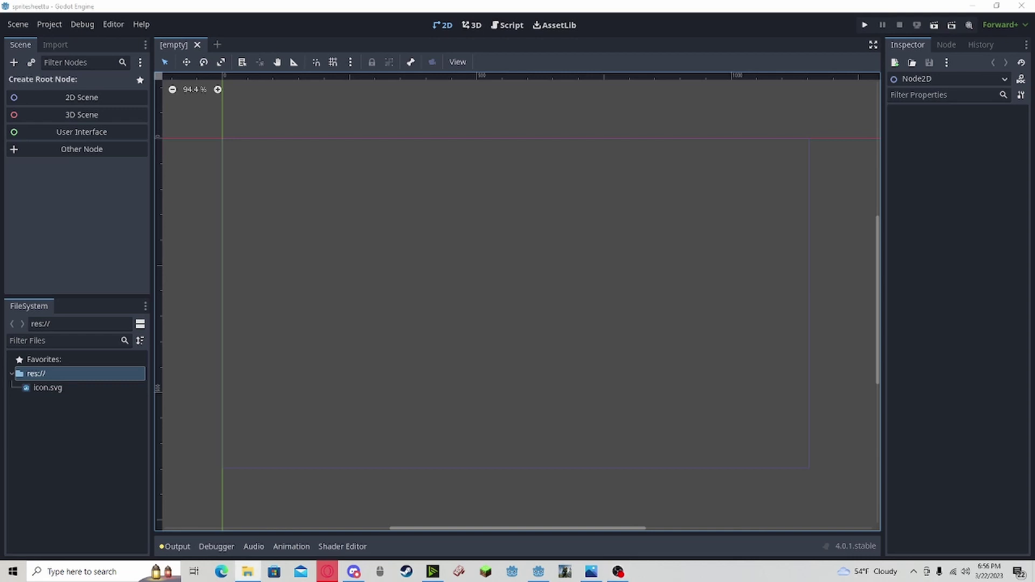
Preview the Mom.png sprite sheet, then import it into the project's FileSystem dock.
{"action": "left_click", "coordinate": [591, 571]}
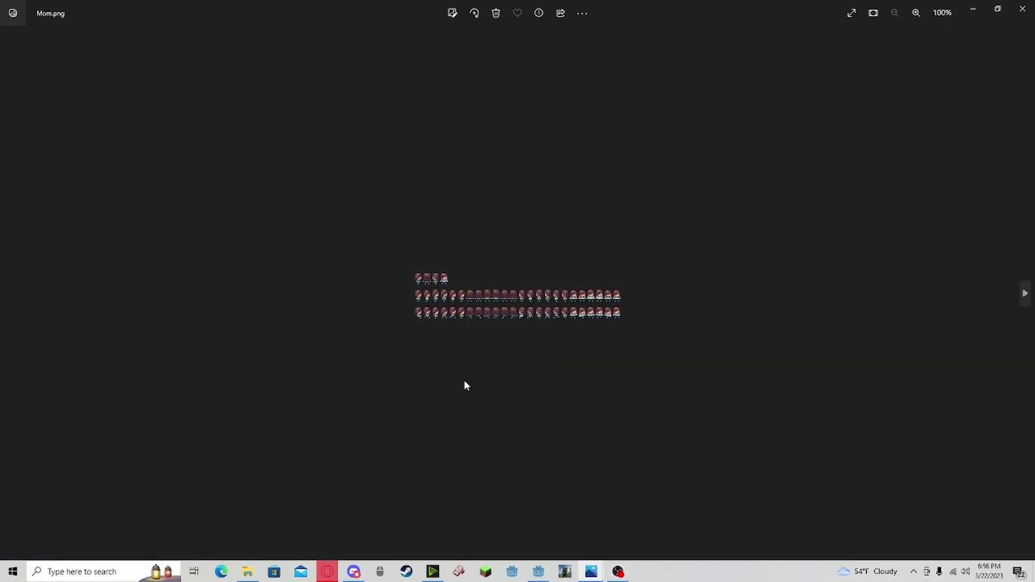
{"action": "scroll", "coordinate": [491, 338], "scroll_direction": "up", "scroll_amount": 5}
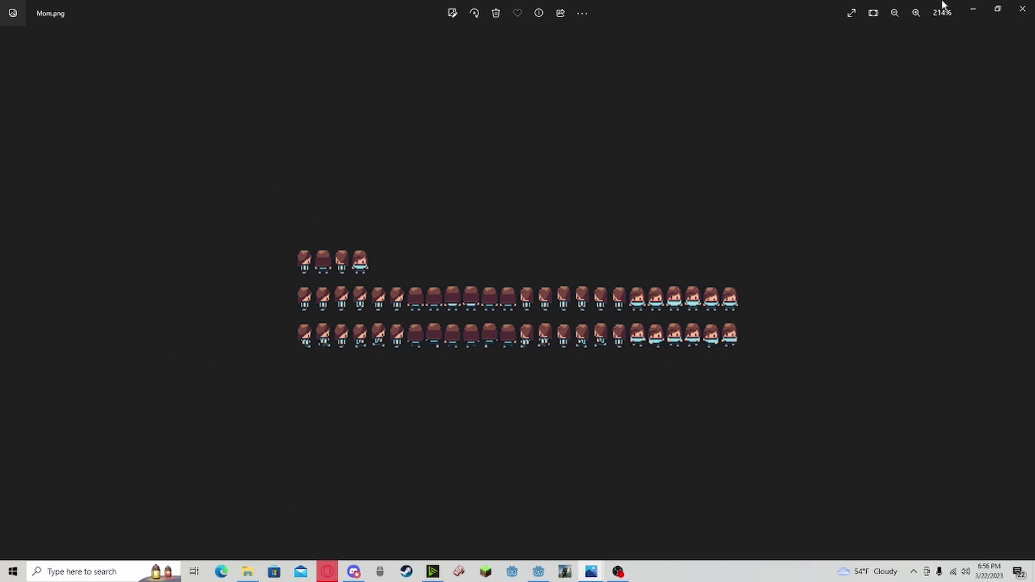
{"action": "left_click", "coordinate": [1020, 7]}
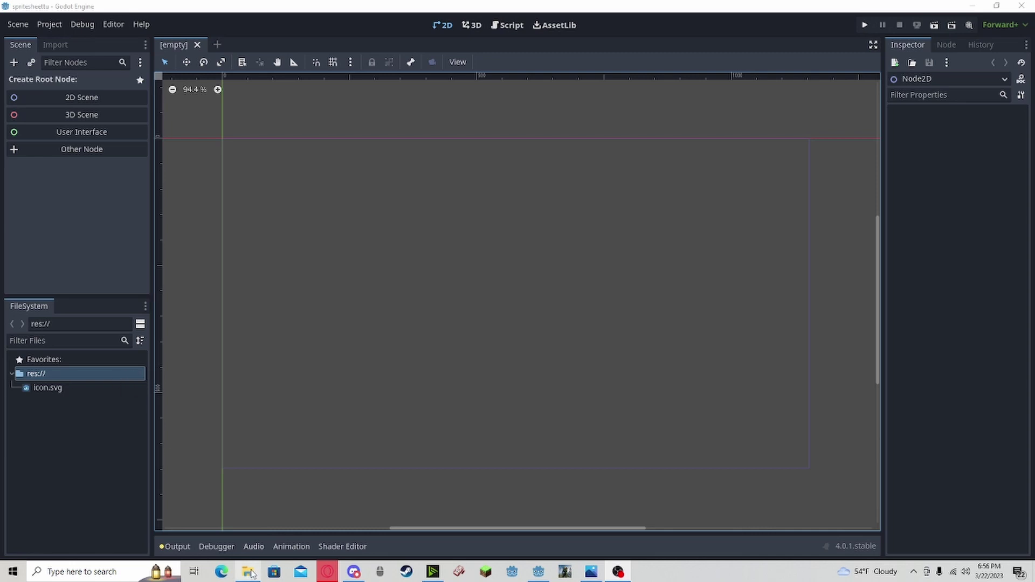
{"action": "left_click_drag", "start_coordinate": [984, 375], "coordinate": [40, 413]}
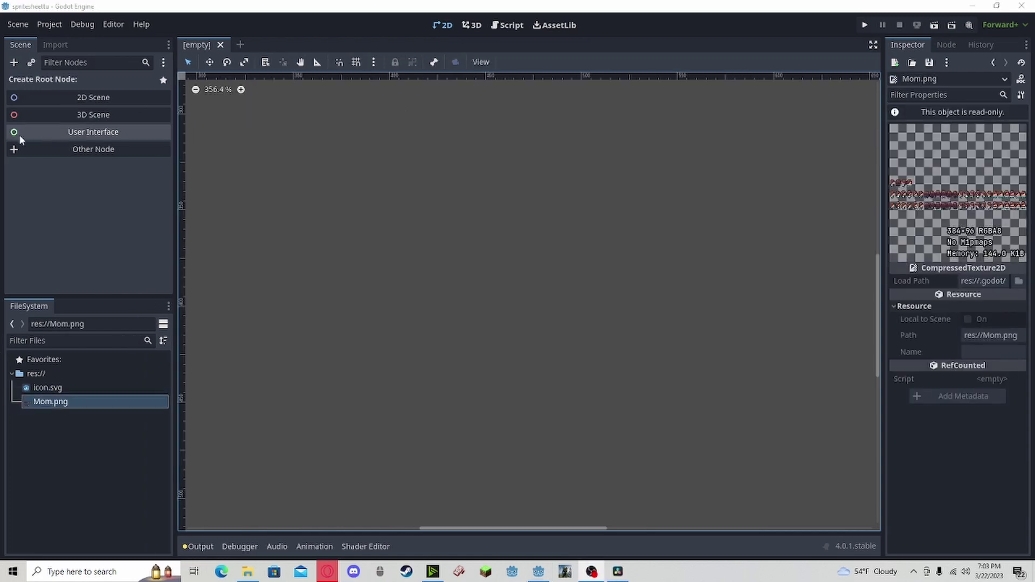
Create a 2D scene and rename its Node2D root to Character.
{"action": "left_click", "coordinate": [73, 99]}
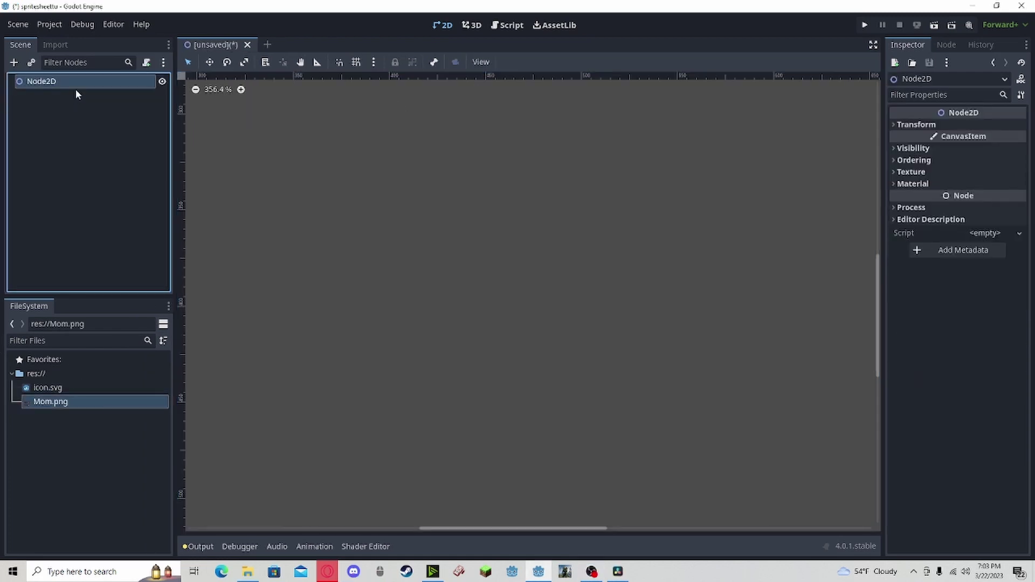
{"action": "double_click", "coordinate": [76, 81]}
{"action": "key", "text": "BackSpace"}
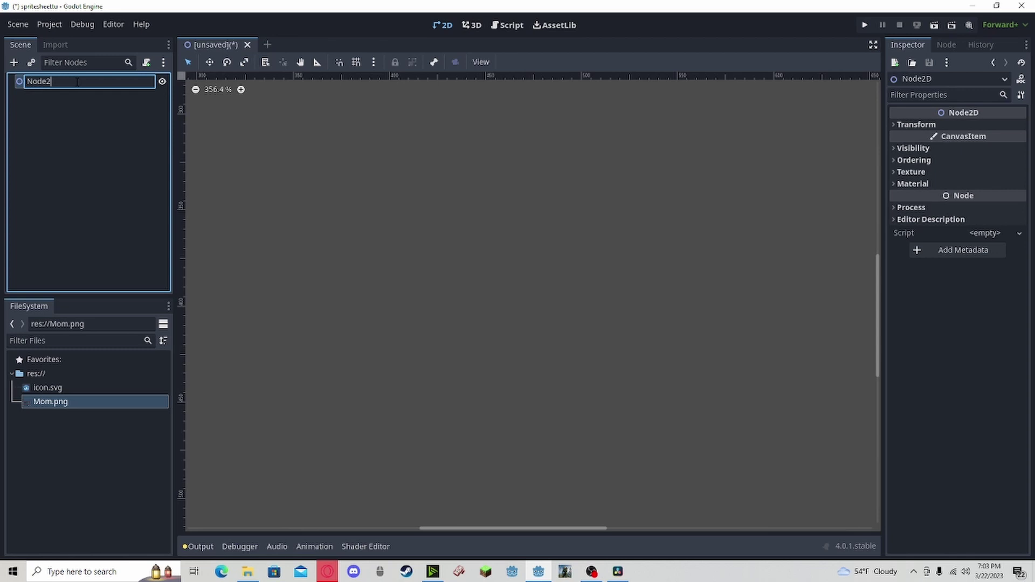
{"action": "key", "text": "BackSpace"}
{"action": "key", "text": "BackSpace"}
{"action": "key", "text": "BackSpace"}
{"action": "key", "text": "BackSpace"}
{"action": "key", "text": "BackSpace"}
{"action": "type", "text": "cHARAC"}
{"action": "key", "text": "BackSpace"}
{"action": "key", "text": "BackSpace"}
{"action": "key", "text": "BackSpace"}
{"action": "key", "text": "BackSpace"}
{"action": "key", "text": "BackSpace"}
{"action": "key", "text": "BackSpace"}
{"action": "type", "text": "Character"}
{"action": "key", "text": "Return"}
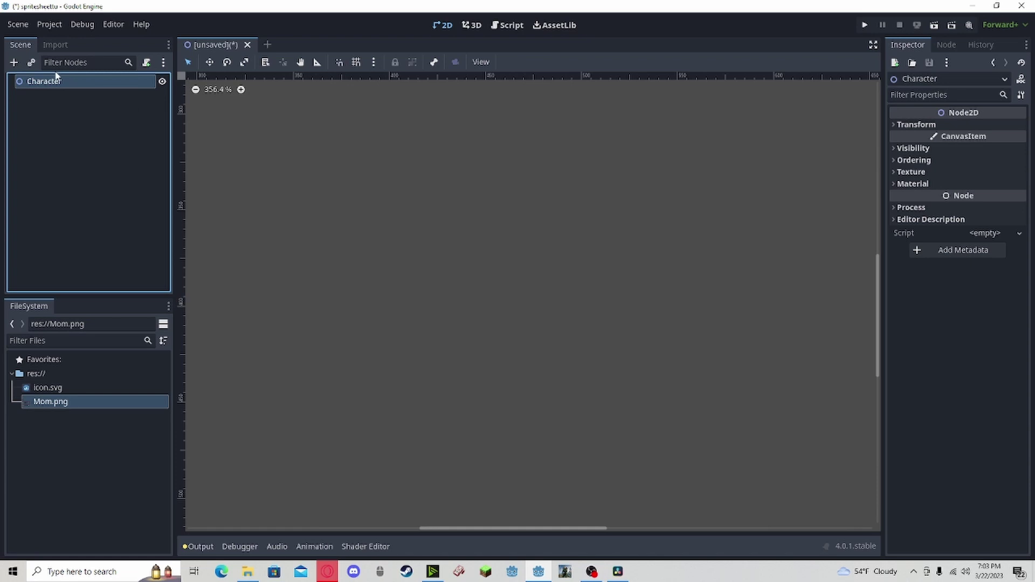
Change the Character node's type to Sprite2D.
{"action": "right_click", "coordinate": [54, 86]}
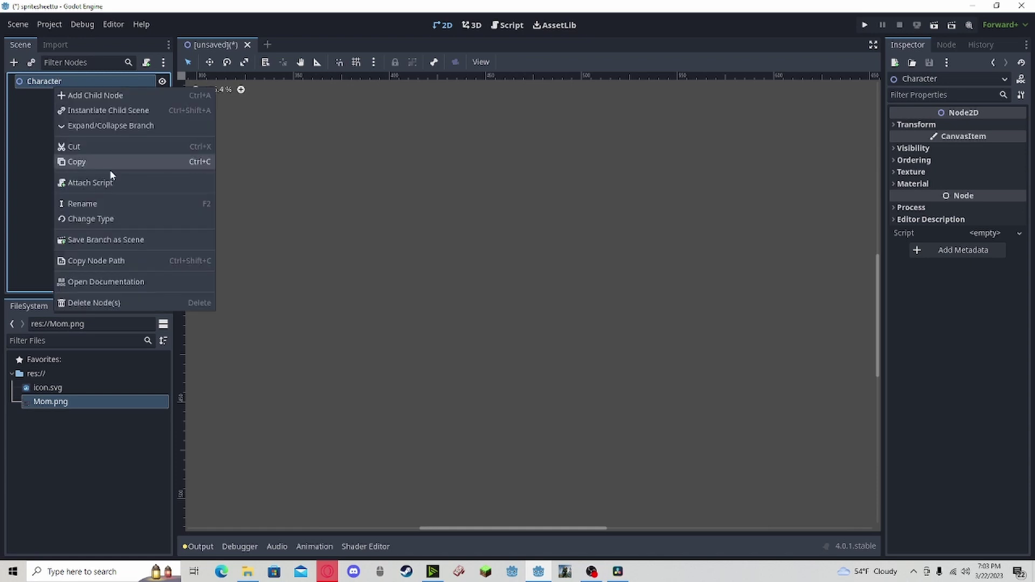
{"action": "left_click", "coordinate": [113, 218]}
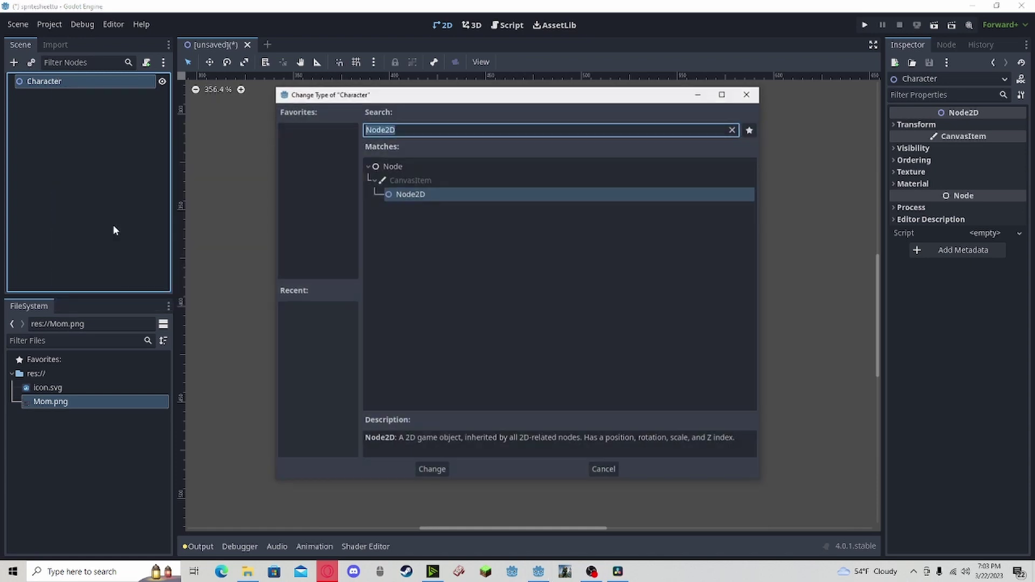
{"action": "type", "text": "sprite"}
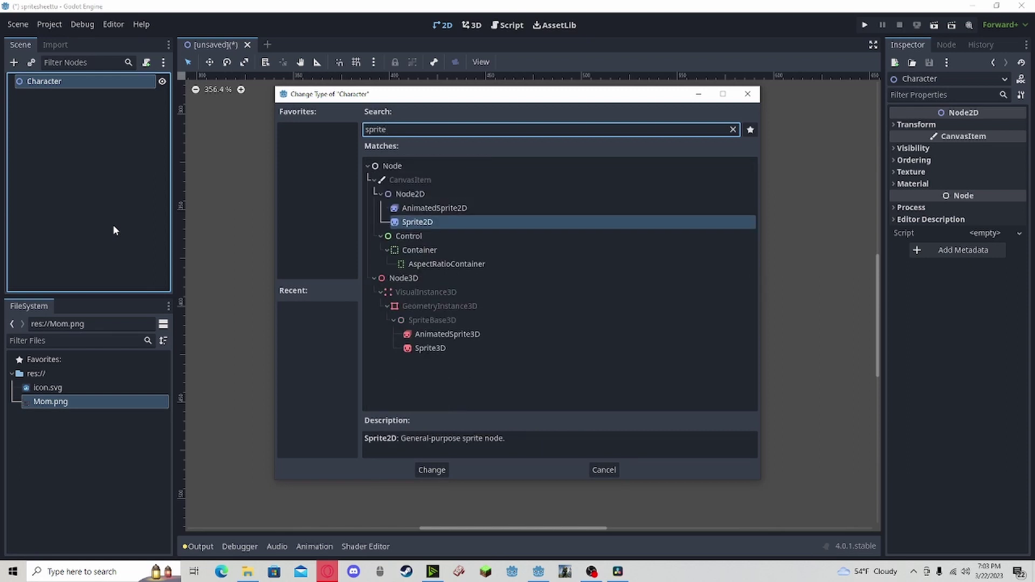
{"action": "key", "text": "Return"}
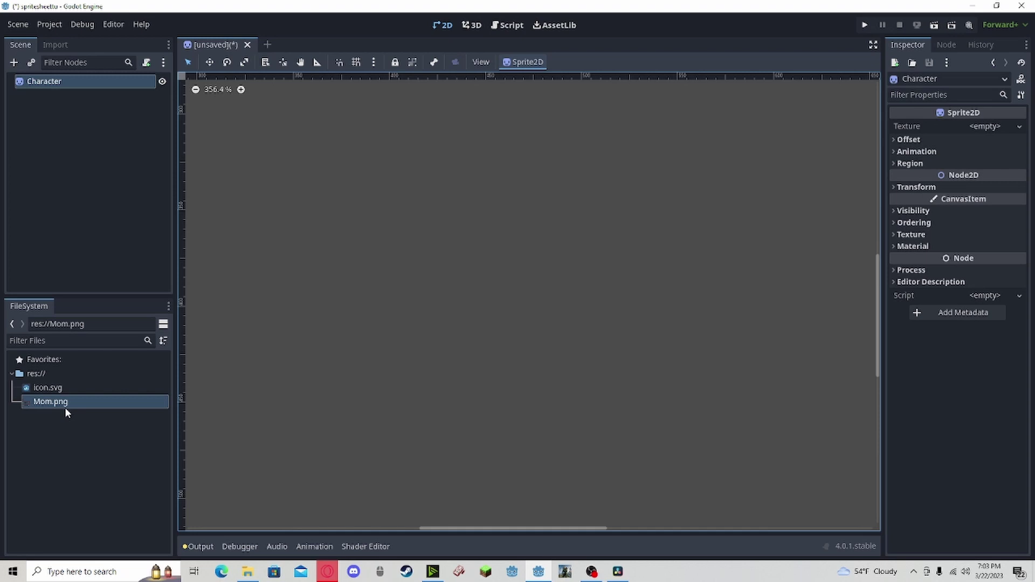
Assign Mom.png as the Character sprite's Texture in the Inspector.
{"action": "left_click_drag", "start_coordinate": [64, 407], "coordinate": [1000, 128]}
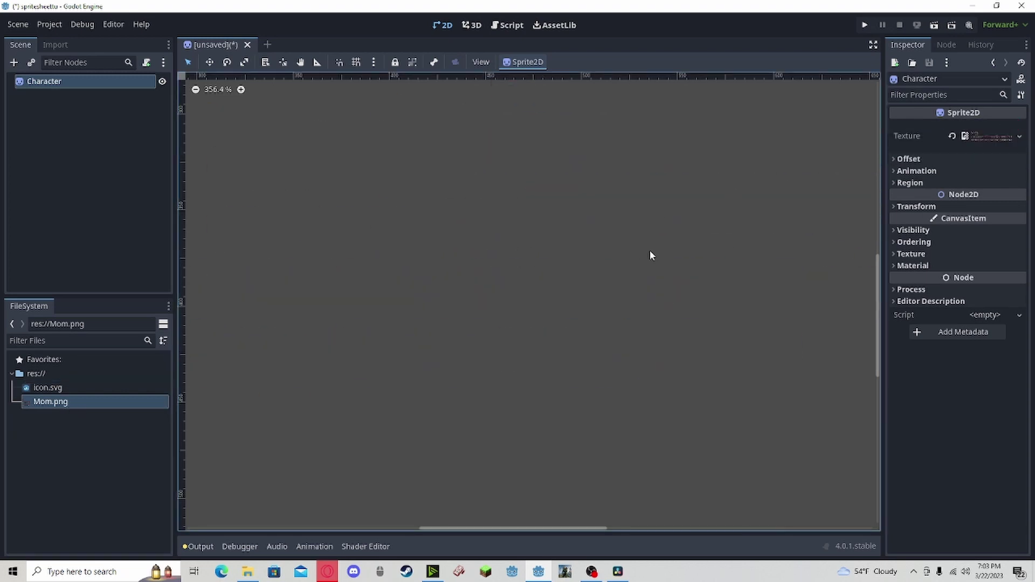
{"action": "scroll", "coordinate": [445, 205], "scroll_direction": "down", "scroll_amount": 5}
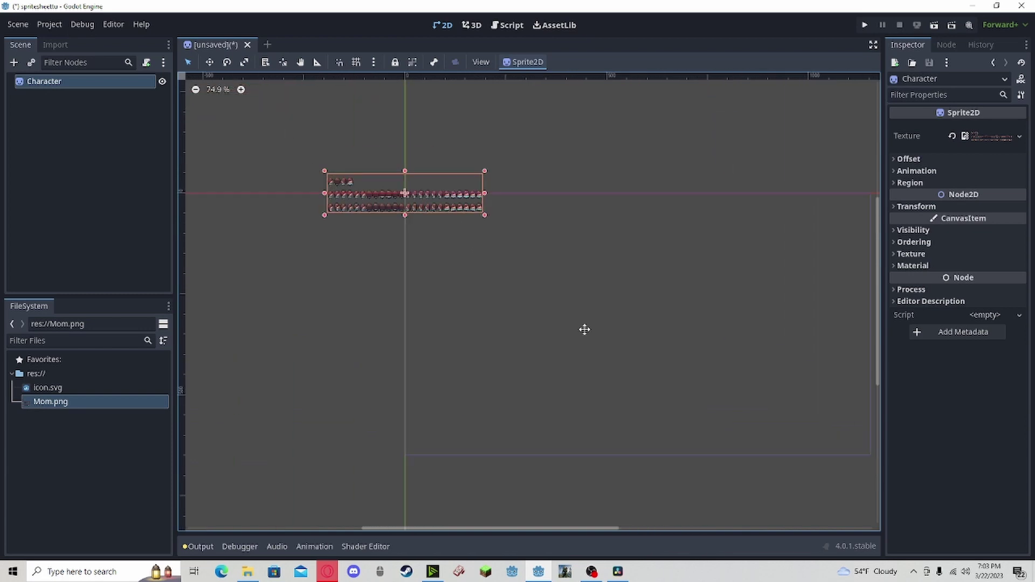
{"action": "scroll", "coordinate": [413, 201], "scroll_direction": "up", "scroll_amount": 8}
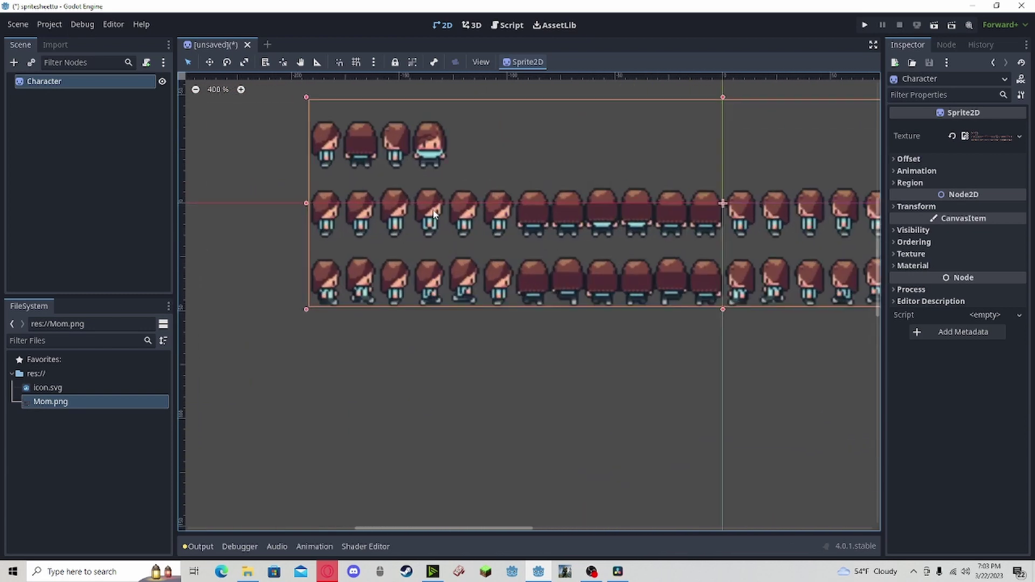
{"action": "scroll", "coordinate": [435, 213], "scroll_direction": "up", "scroll_amount": 1}
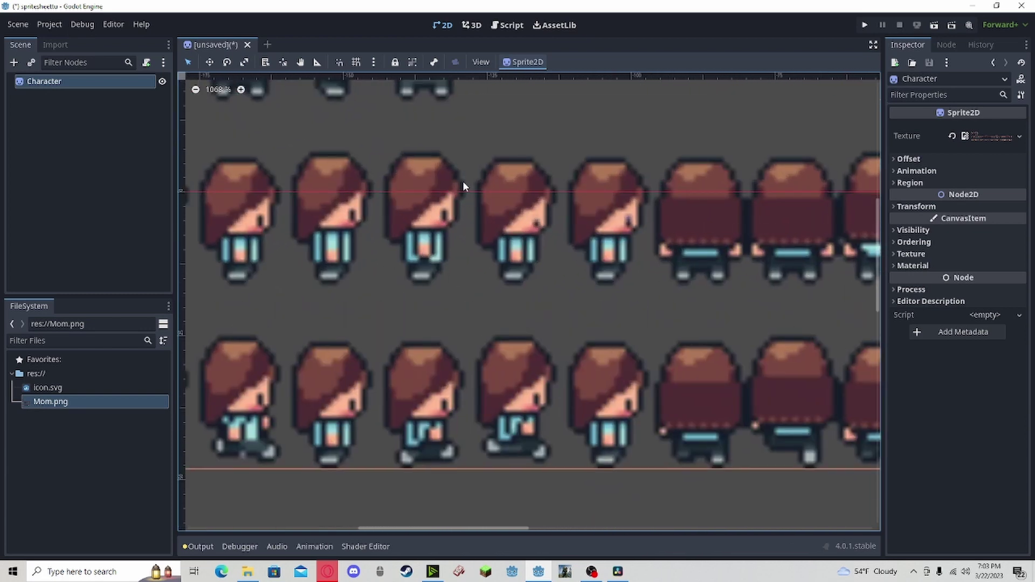
{"action": "scroll", "coordinate": [463, 181], "scroll_direction": "down", "scroll_amount": 2}
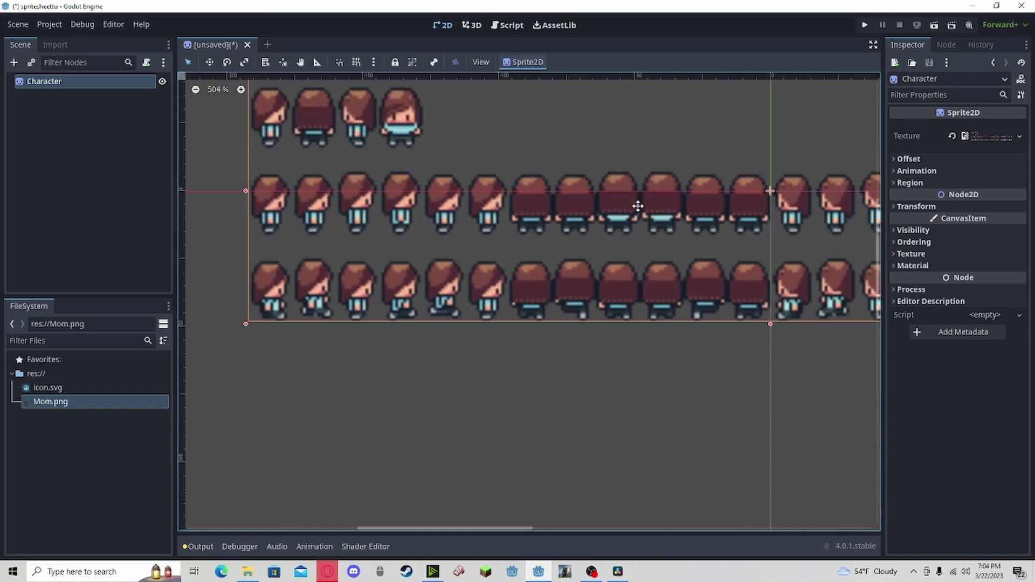
Set the Character sprite's CanvasItem Texture Filter to Nearest.
{"action": "left_click", "coordinate": [919, 254]}
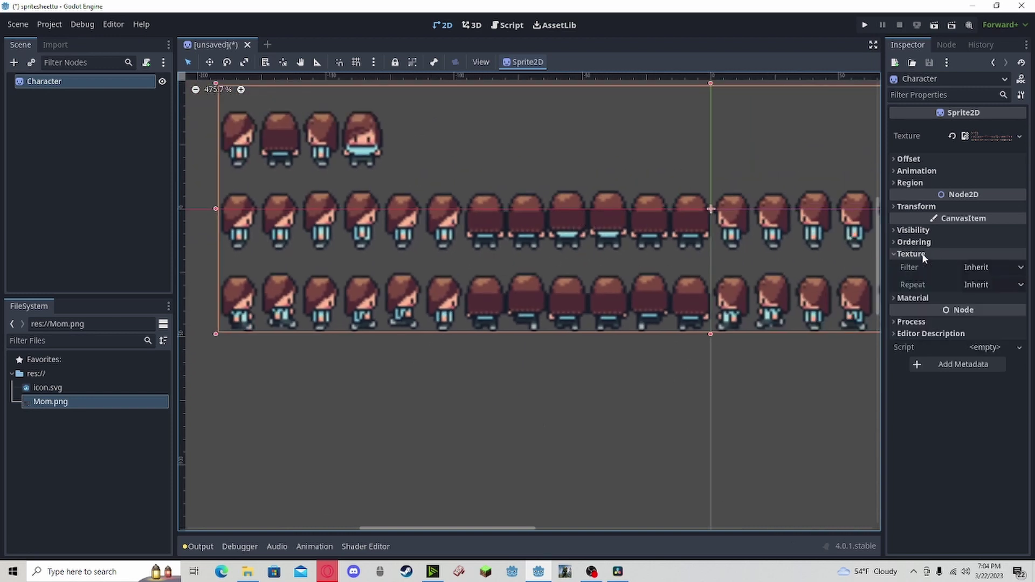
{"action": "left_click", "coordinate": [981, 268]}
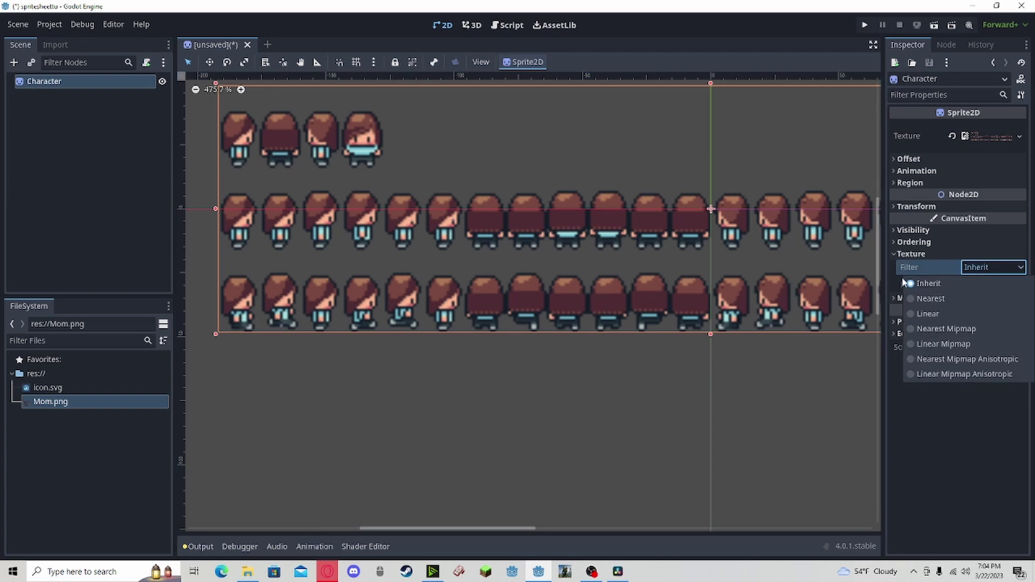
{"action": "left_click", "coordinate": [917, 301]}
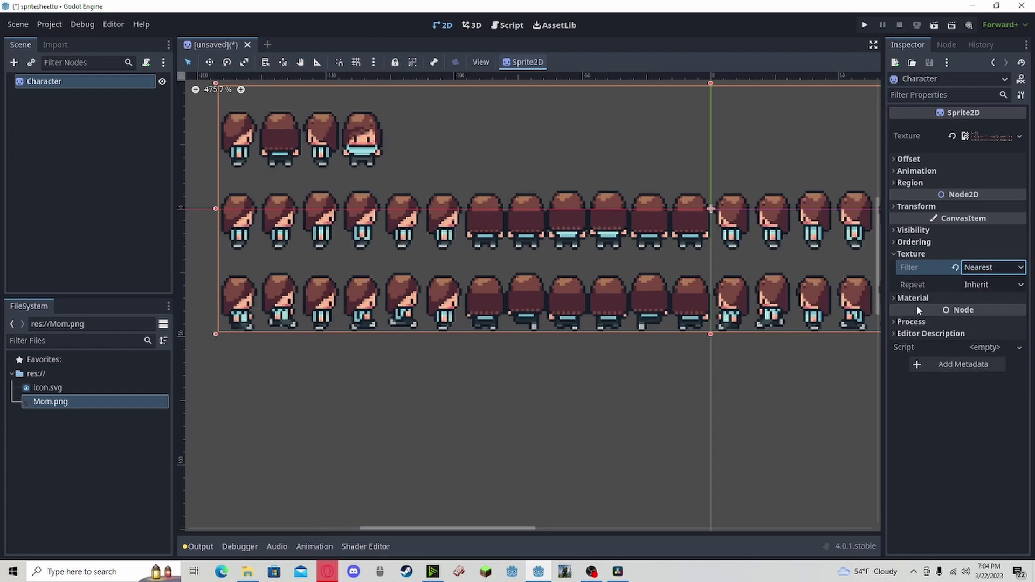
{"action": "scroll", "coordinate": [505, 244], "scroll_direction": "up", "scroll_amount": 3}
{"action": "scroll", "coordinate": [509, 237], "scroll_direction": "up", "scroll_amount": 5}
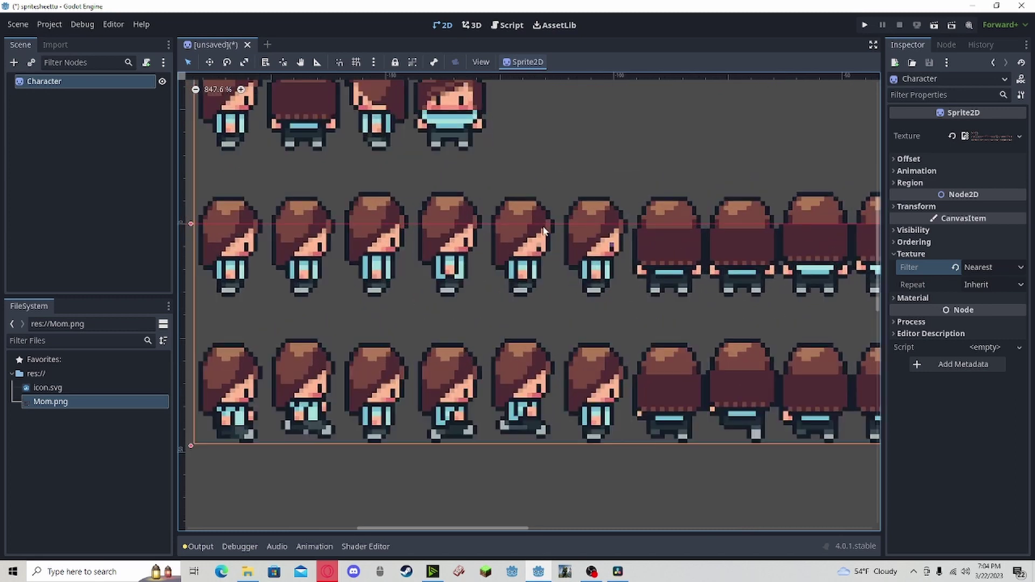
{"action": "scroll", "coordinate": [519, 226], "scroll_direction": "down", "scroll_amount": 8}
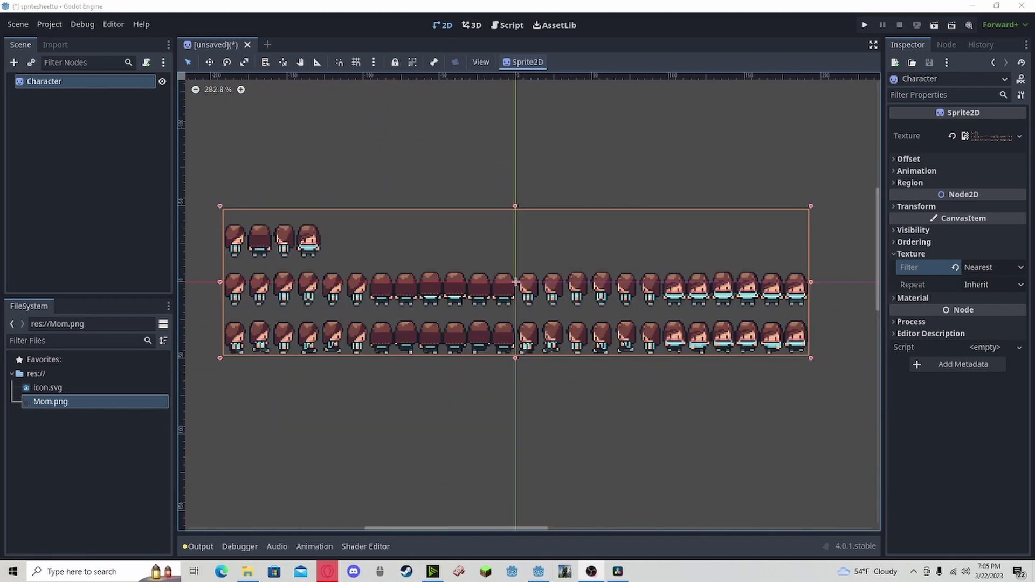
{"action": "scroll", "coordinate": [542, 295], "scroll_direction": "up", "scroll_amount": 1}
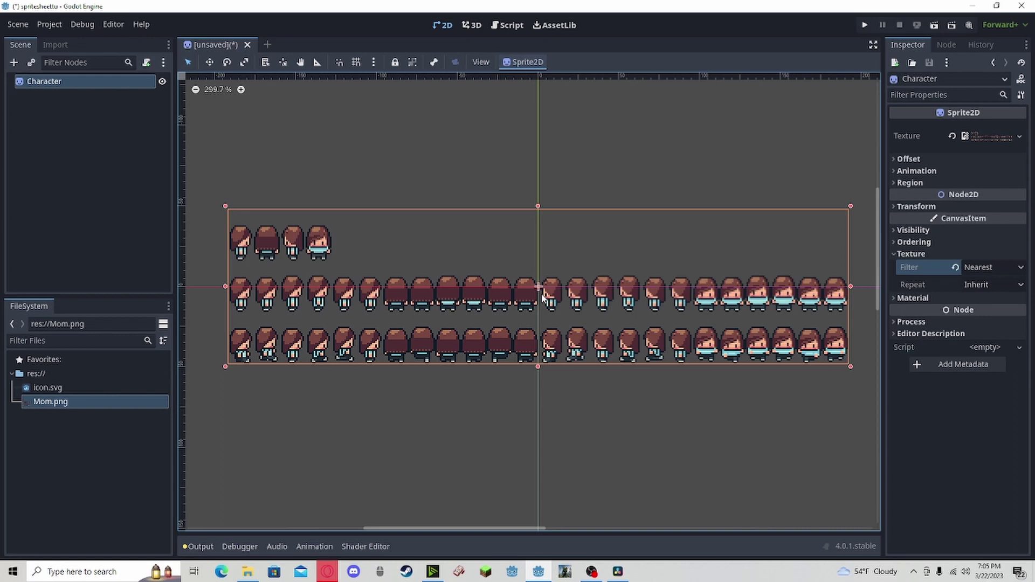
Set the sprite's Animation Hframes to 24 and Vframes to 3.
{"action": "left_click", "coordinate": [931, 171]}
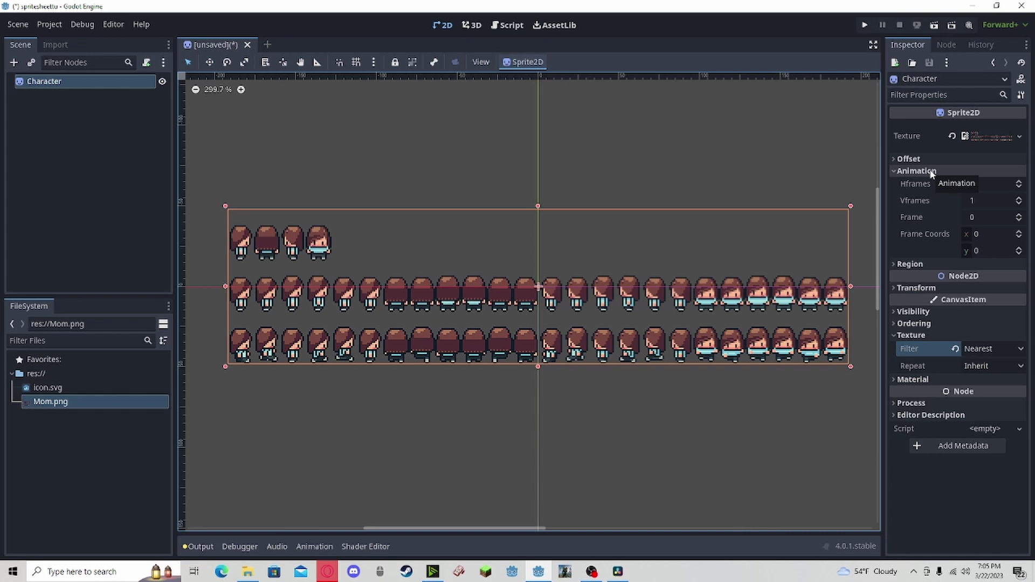
{"action": "left_click", "coordinate": [1002, 202]}
{"action": "type", "text": "3"}
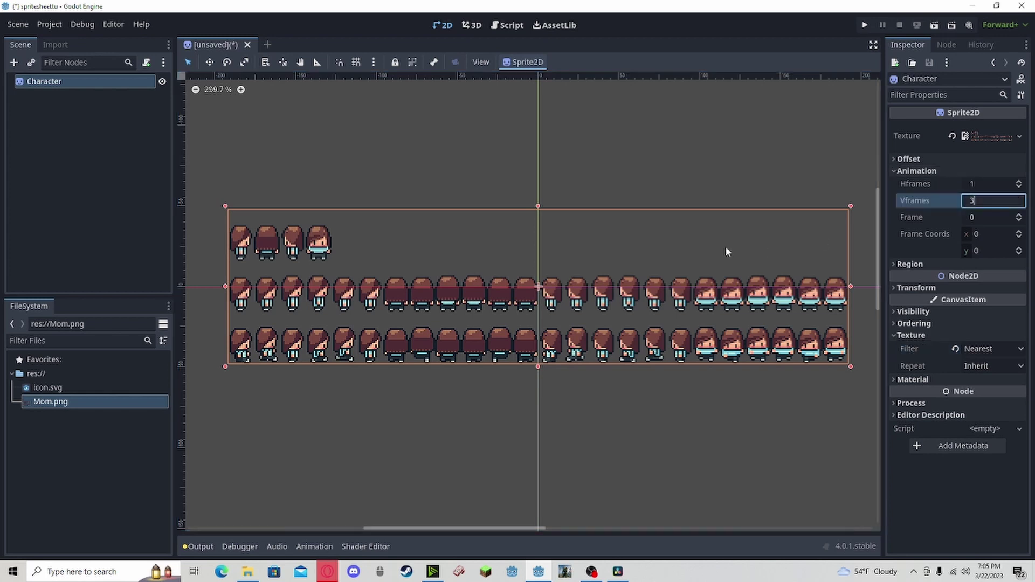
{"action": "key", "text": "Return"}
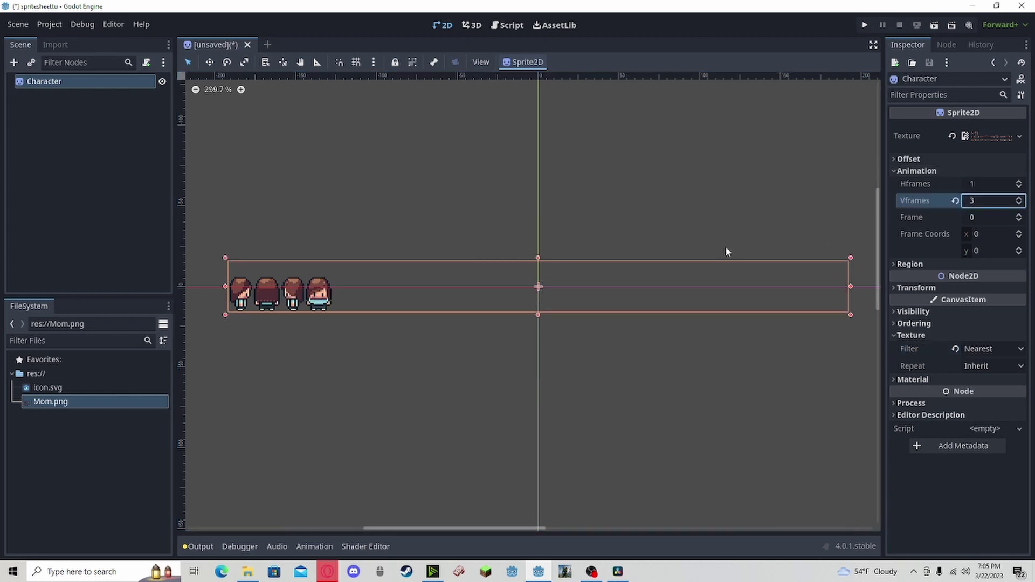
{"action": "left_click", "coordinate": [980, 185]}
{"action": "type", "text": "24"}
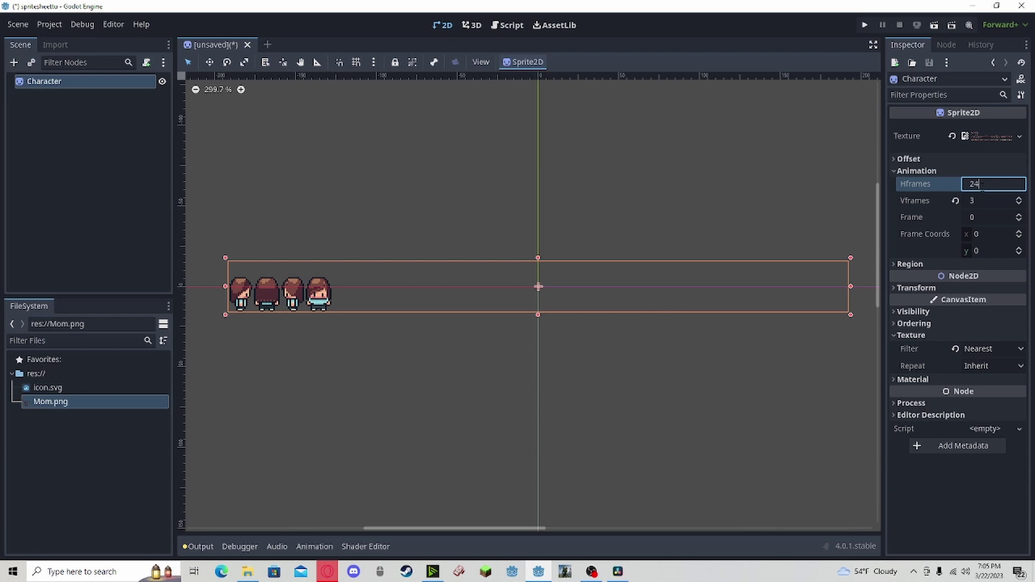
{"action": "key", "text": "Return"}
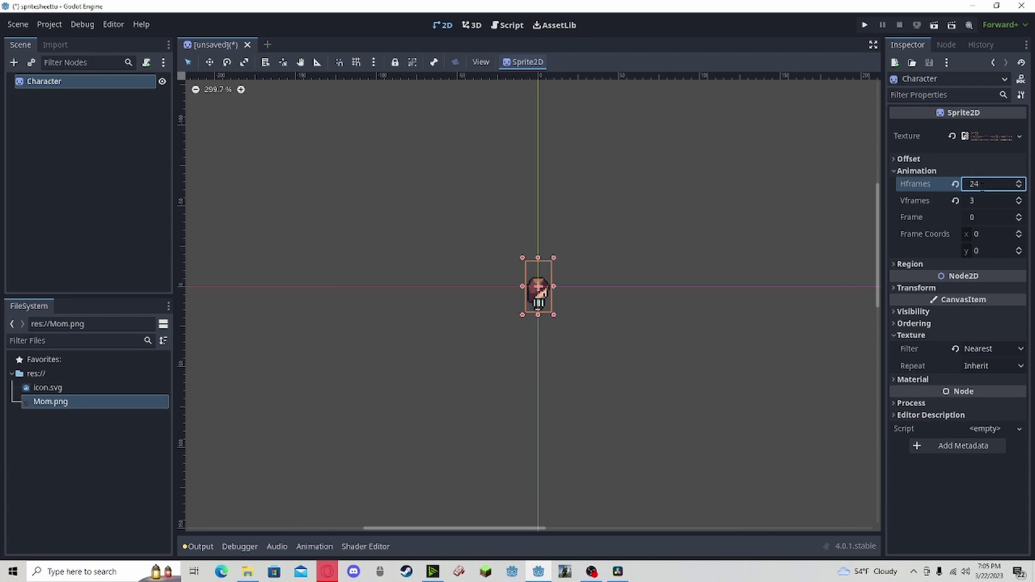
Step through frames and rows to preview poses, ending on a front-facing frame.
{"action": "scroll", "coordinate": [560, 309], "scroll_direction": "up", "scroll_amount": 6}
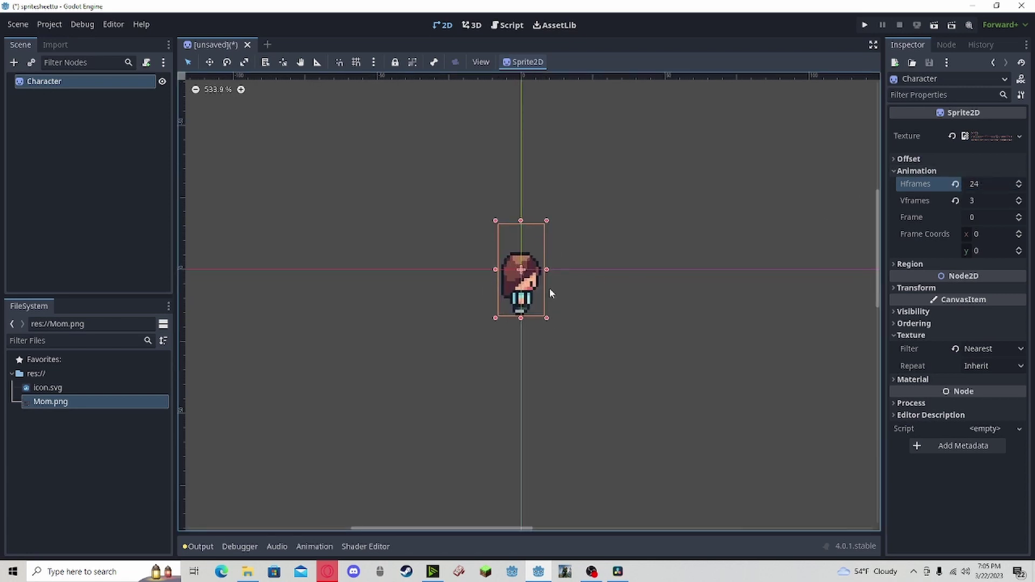
{"action": "left_click", "coordinate": [1019, 215]}
{"action": "left_click", "coordinate": [1019, 215]}
{"action": "left_click", "coordinate": [1019, 215]}
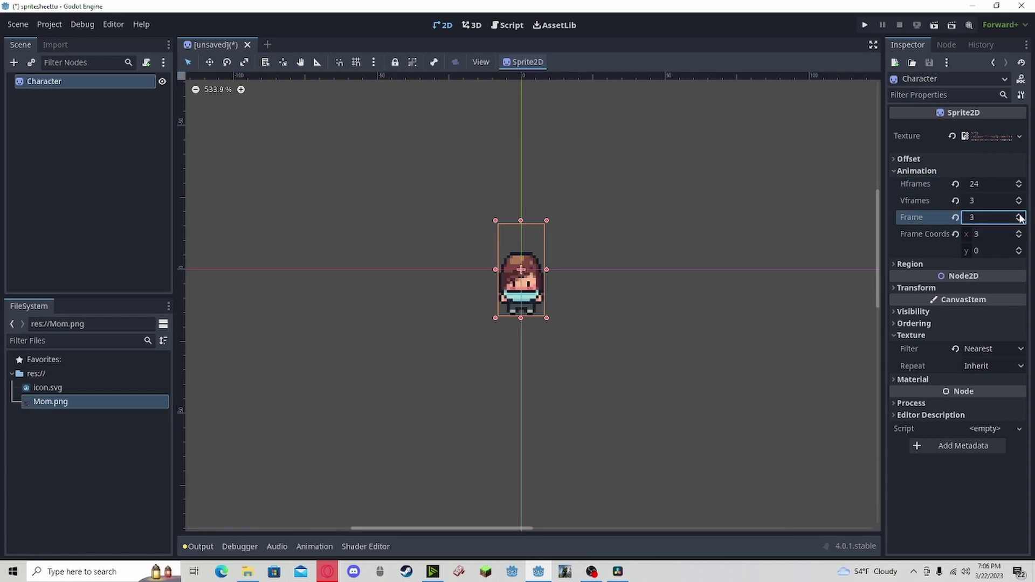
{"action": "left_click", "coordinate": [1019, 215]}
{"action": "left_click", "coordinate": [1020, 221]}
{"action": "left_click", "coordinate": [1020, 220]}
{"action": "left_click", "coordinate": [1020, 221]}
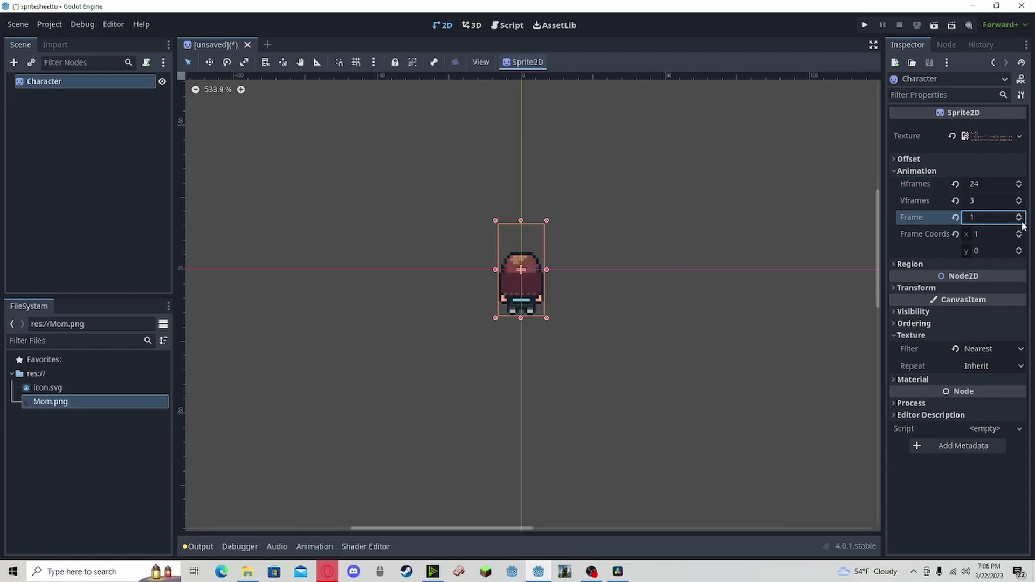
{"action": "left_click", "coordinate": [1020, 221]}
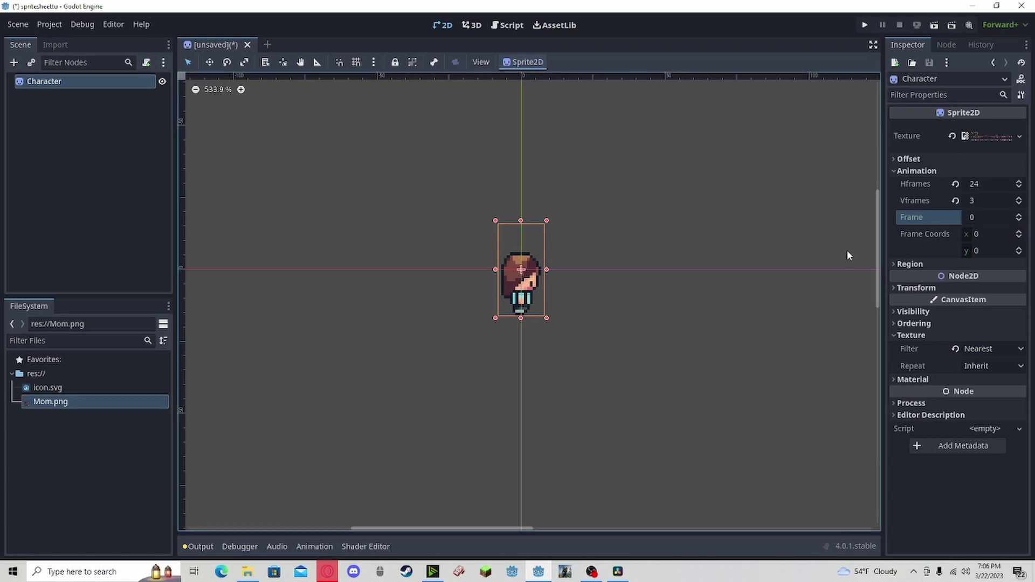
{"action": "scroll", "coordinate": [748, 277], "scroll_direction": "up", "scroll_amount": 1}
{"action": "left_click", "coordinate": [1018, 248]}
{"action": "left_click", "coordinate": [1020, 248]}
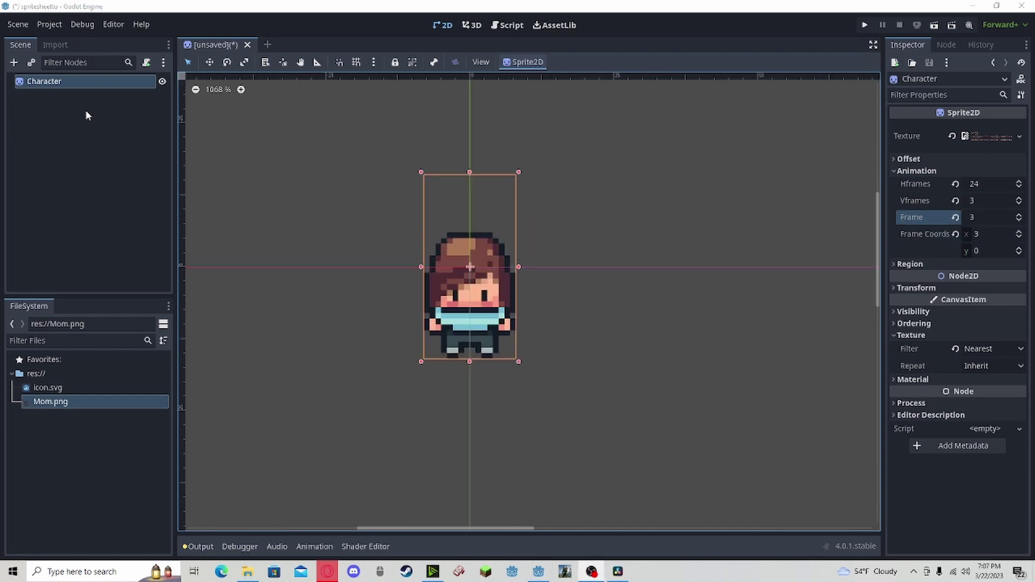
Add an AnimationPlayer child under Character and type PlayerAnimation as its name.
{"action": "left_click", "coordinate": [14, 63]}
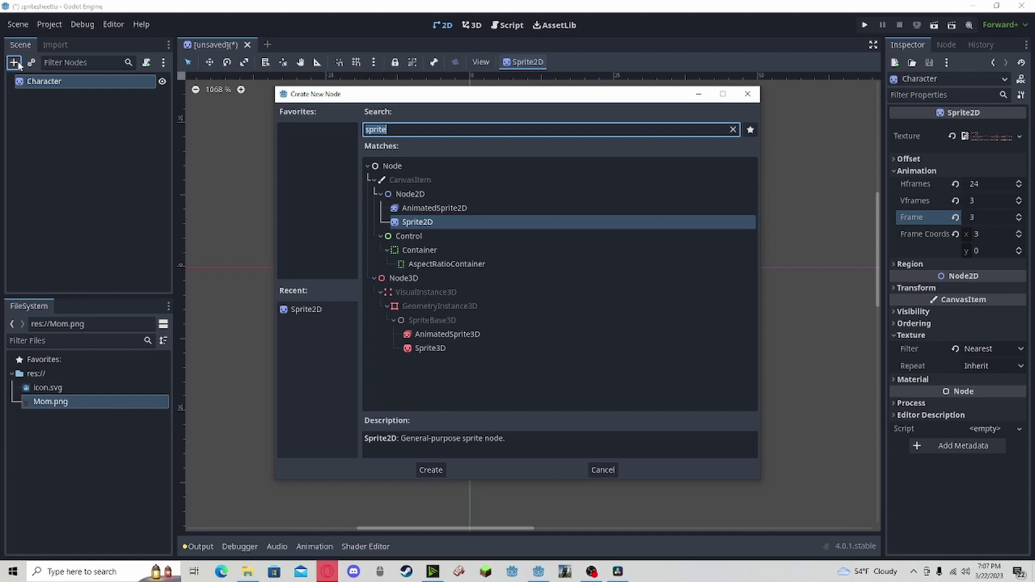
{"action": "type", "text": "anim"}
{"action": "key", "text": "Up"}
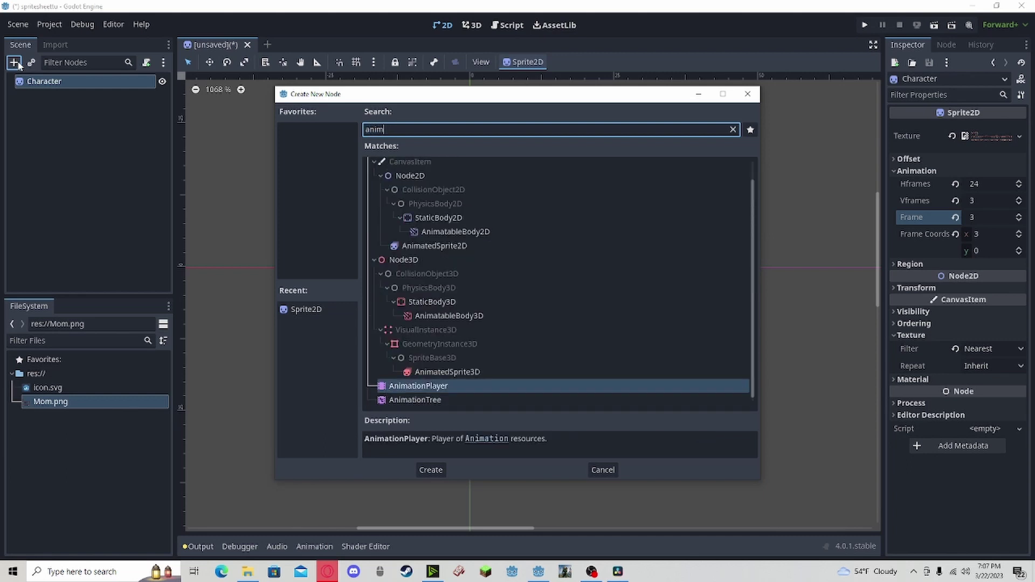
{"action": "key", "text": "Return"}
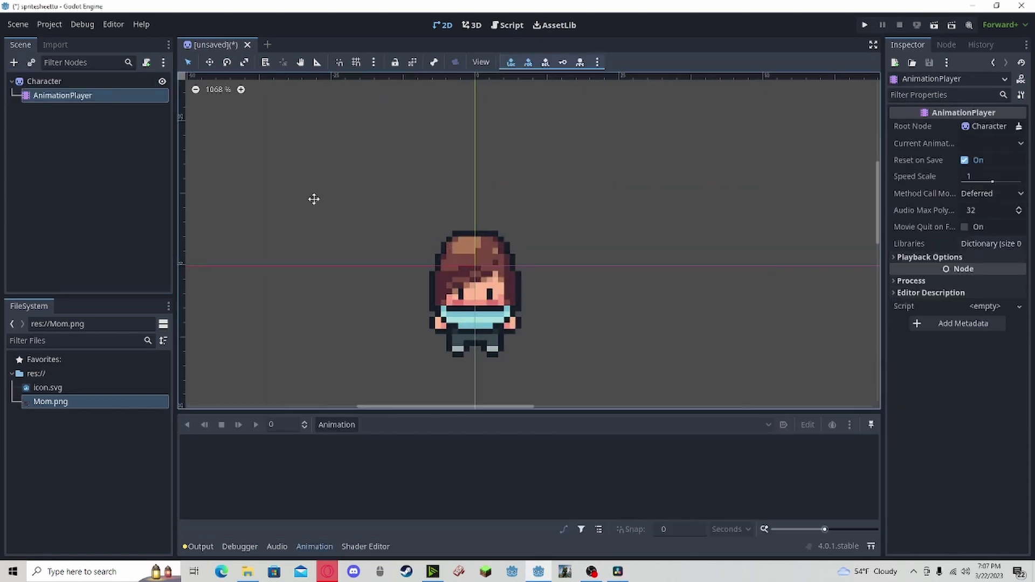
{"action": "double_click", "coordinate": [117, 99]}
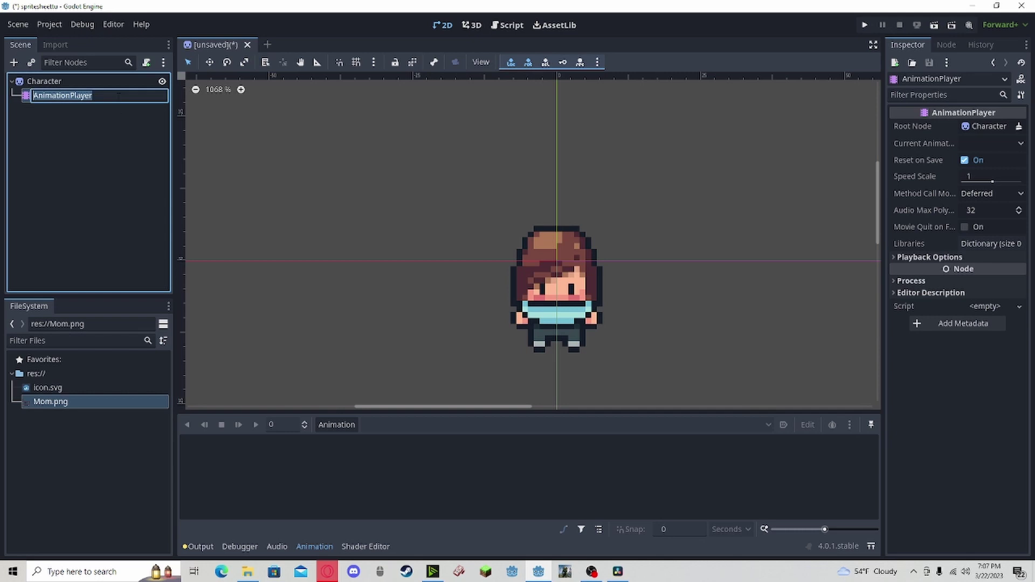
{"action": "type", "text": "PlayerAnimation"}
Confirm PlayerAnimation as the AnimationPlayer node's name.
{"action": "key", "text": "Return"}
{"action": "scroll", "coordinate": [603, 177], "scroll_direction": "up", "scroll_amount": 1}
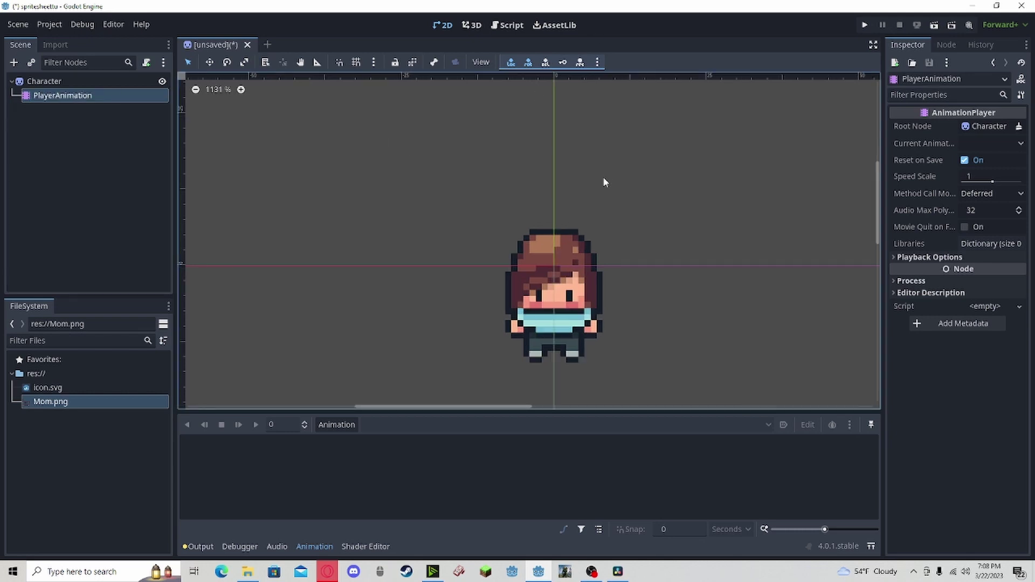
{"action": "scroll", "coordinate": [538, 215], "scroll_direction": "up", "scroll_amount": 2}
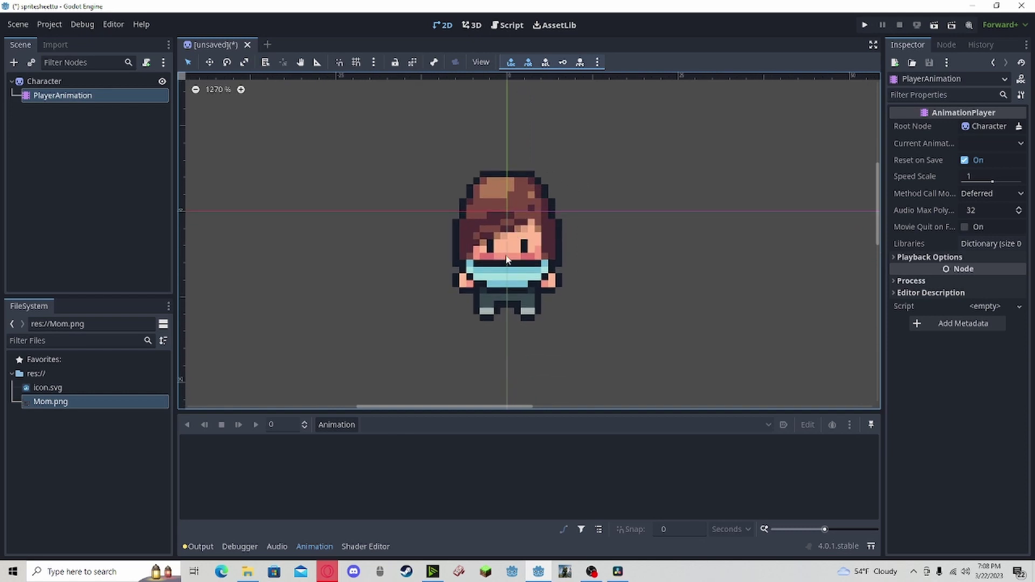
{"action": "scroll", "coordinate": [506, 260], "scroll_direction": "right", "scroll_amount": 1, "text": "shift"}
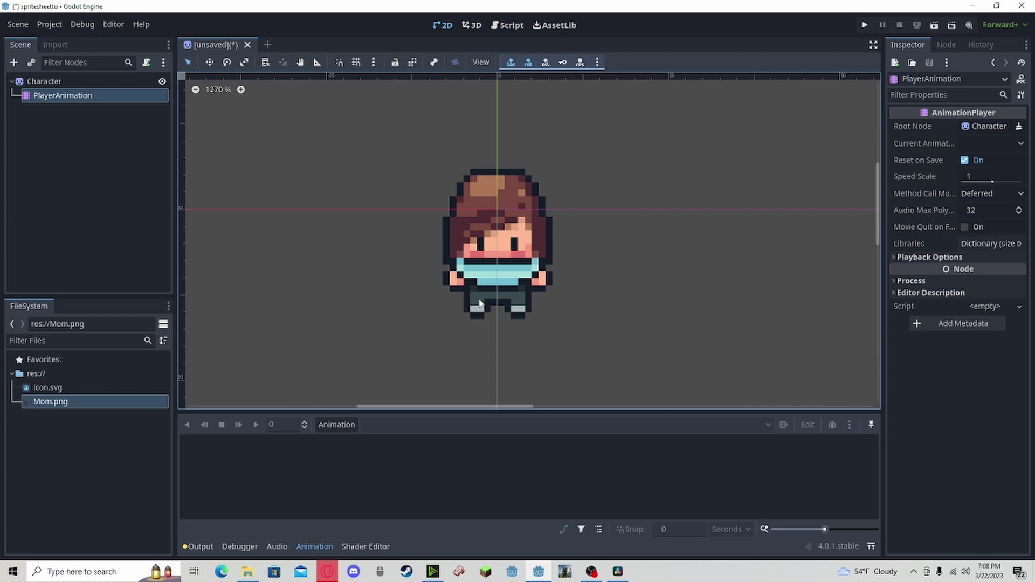
{"action": "scroll", "coordinate": [498, 291], "scroll_direction": "right", "scroll_amount": 1, "text": "shift"}
{"action": "scroll", "coordinate": [501, 243], "scroll_direction": "down", "scroll_amount": 1}
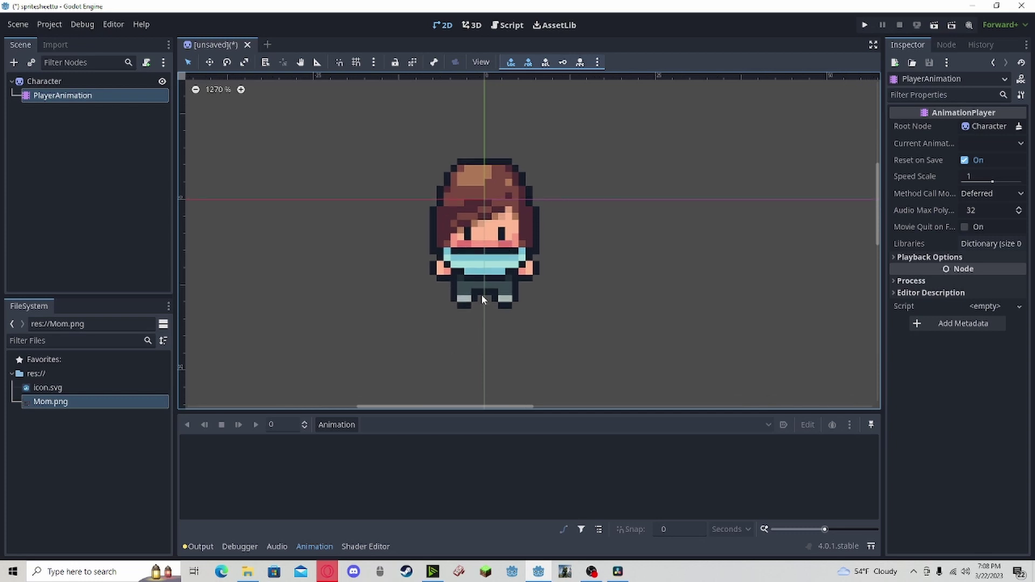
Create a new animation named walk_right.
{"action": "left_click", "coordinate": [341, 419]}
{"action": "left_click", "coordinate": [334, 435]}
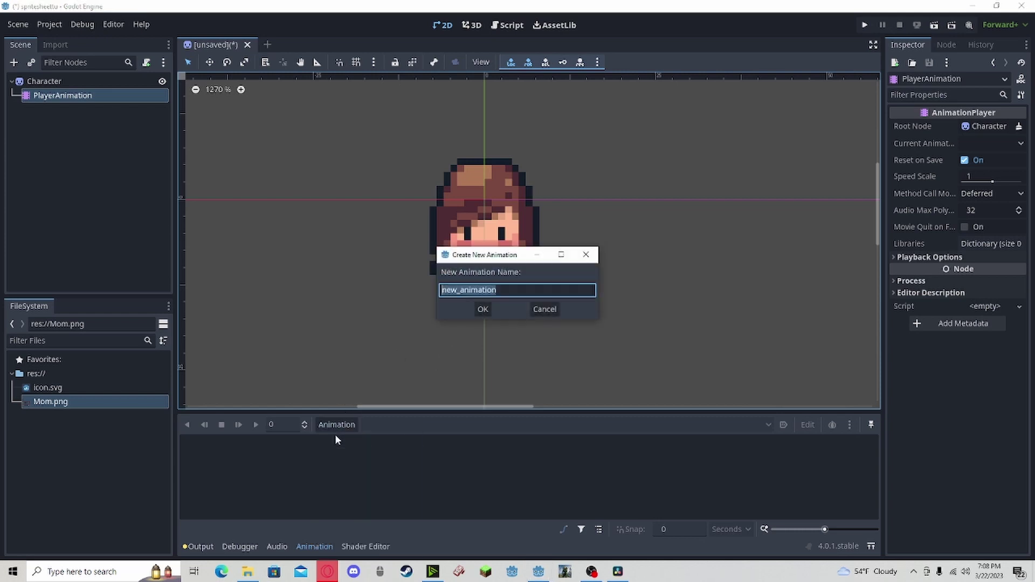
{"action": "type", "text": "walk_r"}
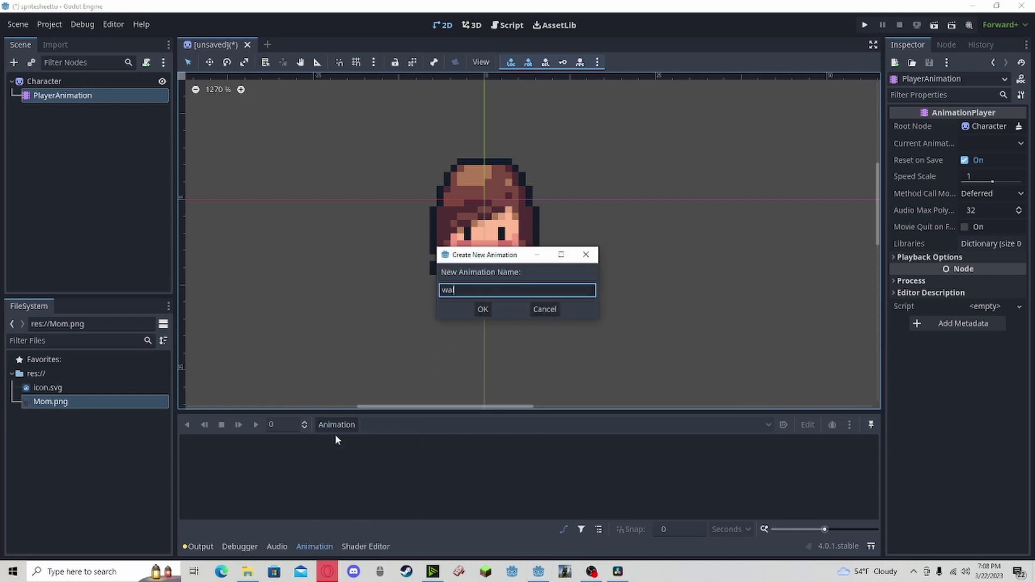
{"action": "type", "text": "ight"}
{"action": "left_click", "coordinate": [482, 309]}
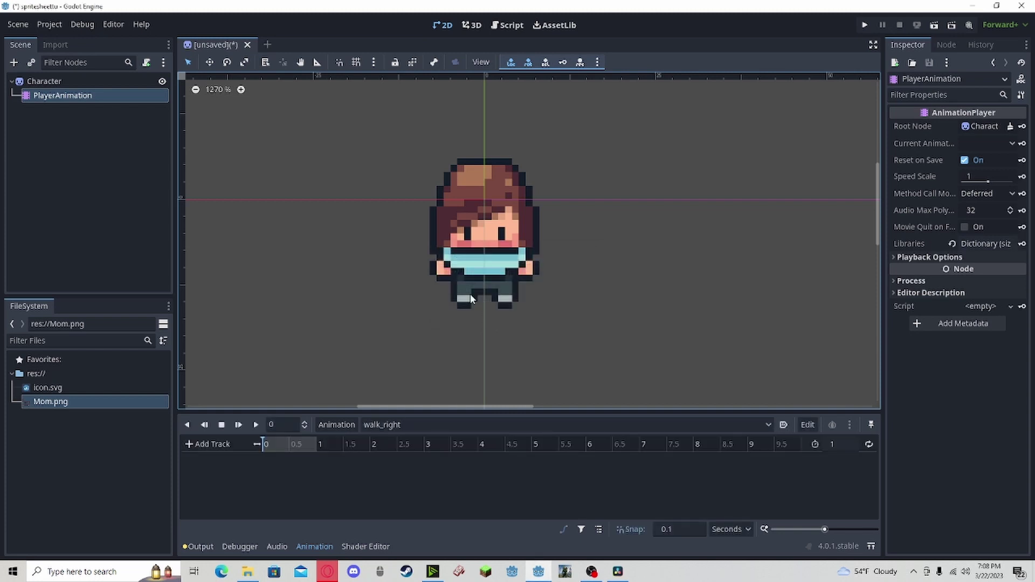
Add a property track animating the Character sprite's frame property.
{"action": "left_click", "coordinate": [209, 444]}
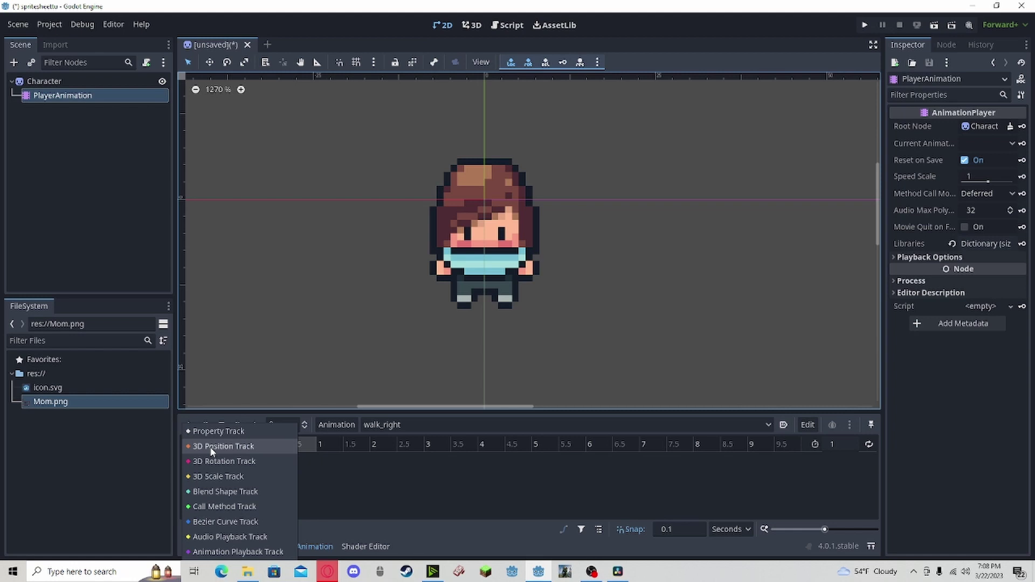
{"action": "left_click", "coordinate": [218, 432]}
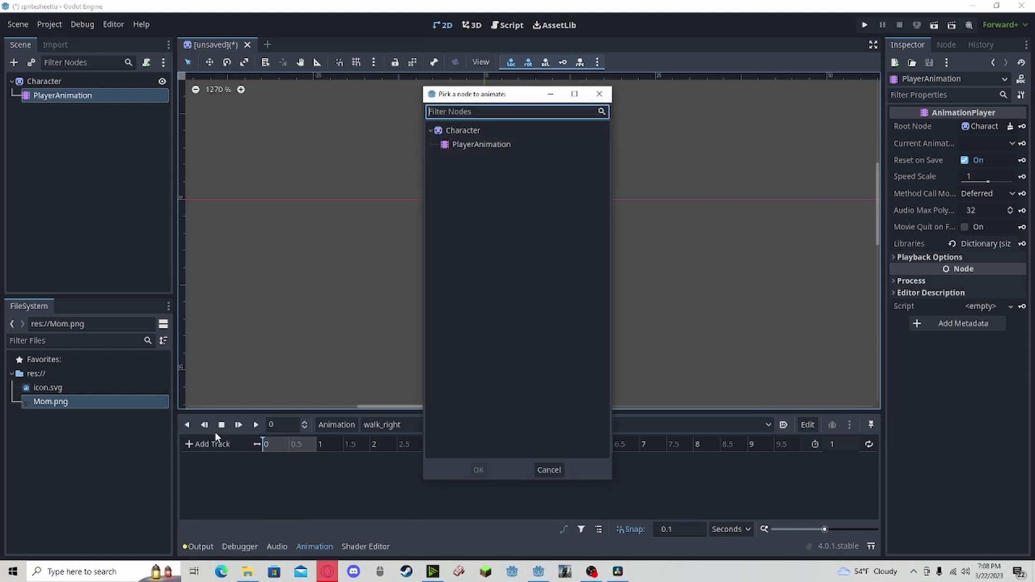
{"action": "left_click", "coordinate": [472, 131]}
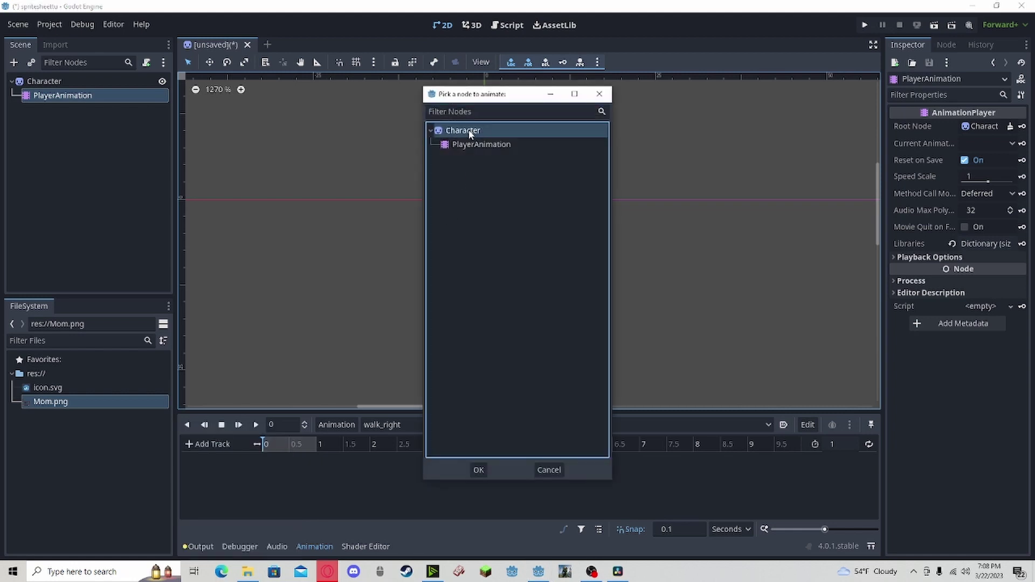
{"action": "left_click", "coordinate": [465, 467]}
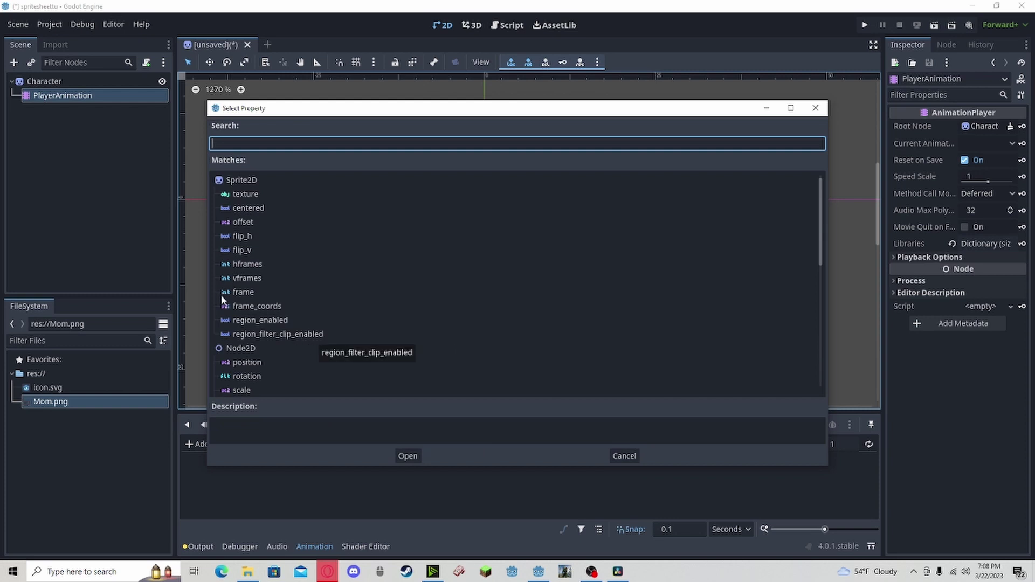
{"action": "double_click", "coordinate": [251, 292]}
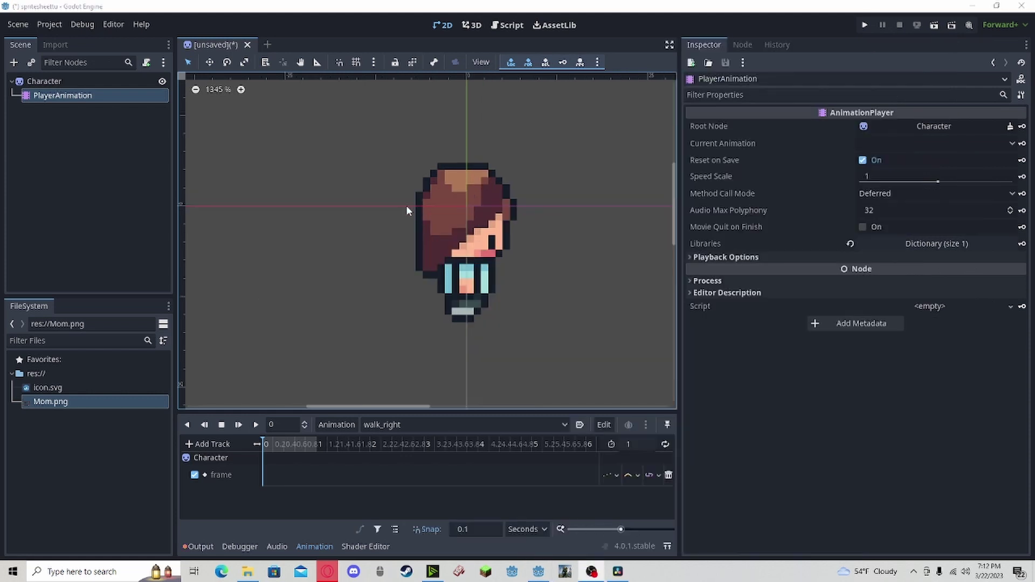
Switch the sprite to the third frame row and key frame 48 at time 0.
{"action": "left_click", "coordinate": [82, 80]}
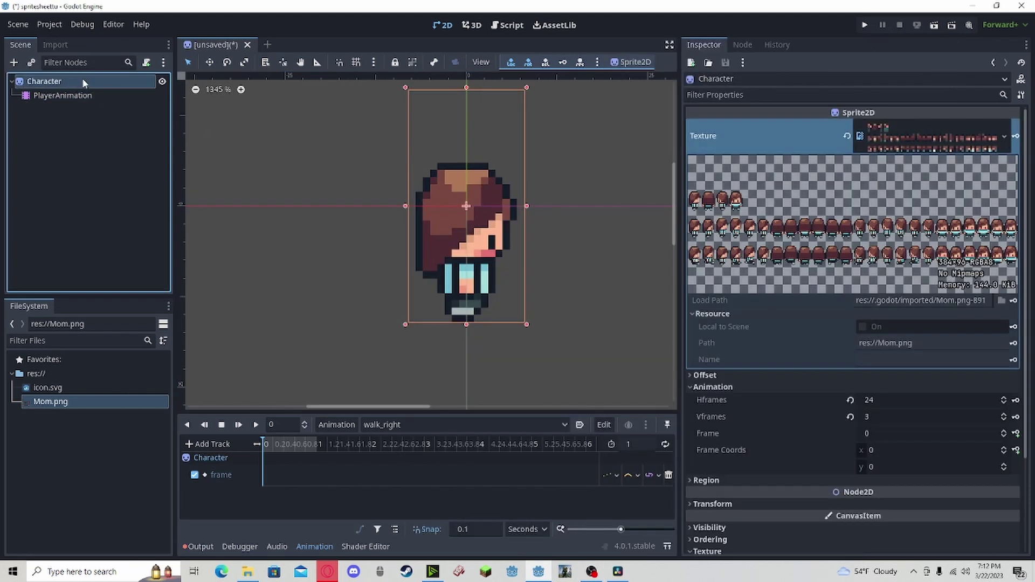
{"action": "scroll", "coordinate": [355, 129], "scroll_direction": "right", "scroll_amount": 3, "text": "shift"}
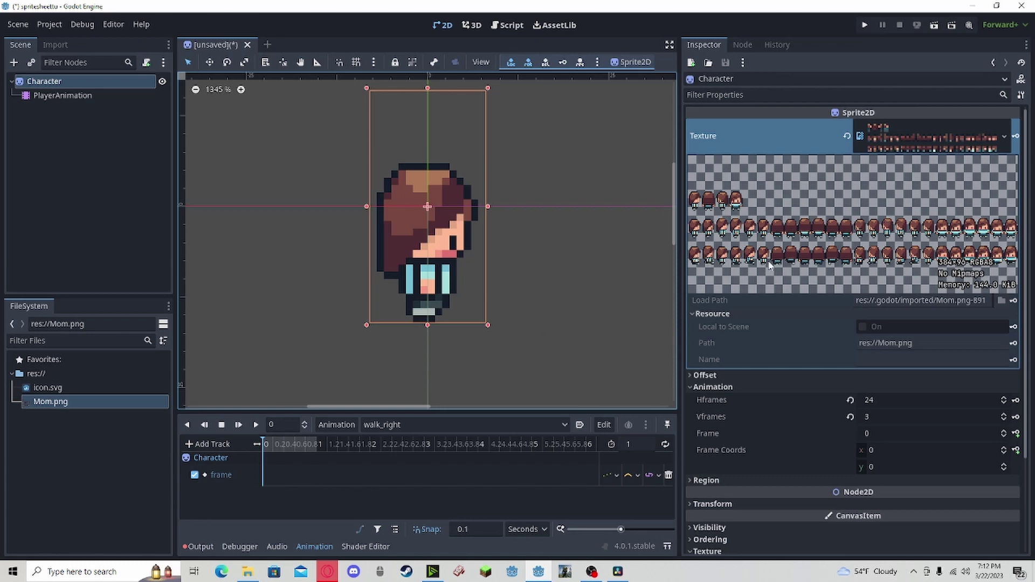
{"action": "left_click", "coordinate": [1003, 465]}
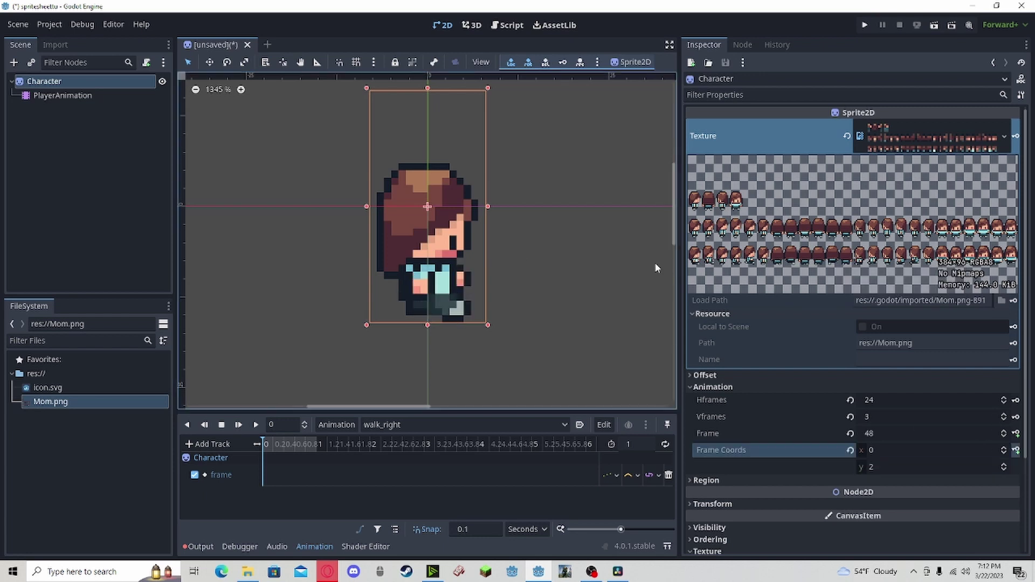
{"action": "right_click", "coordinate": [273, 480]}
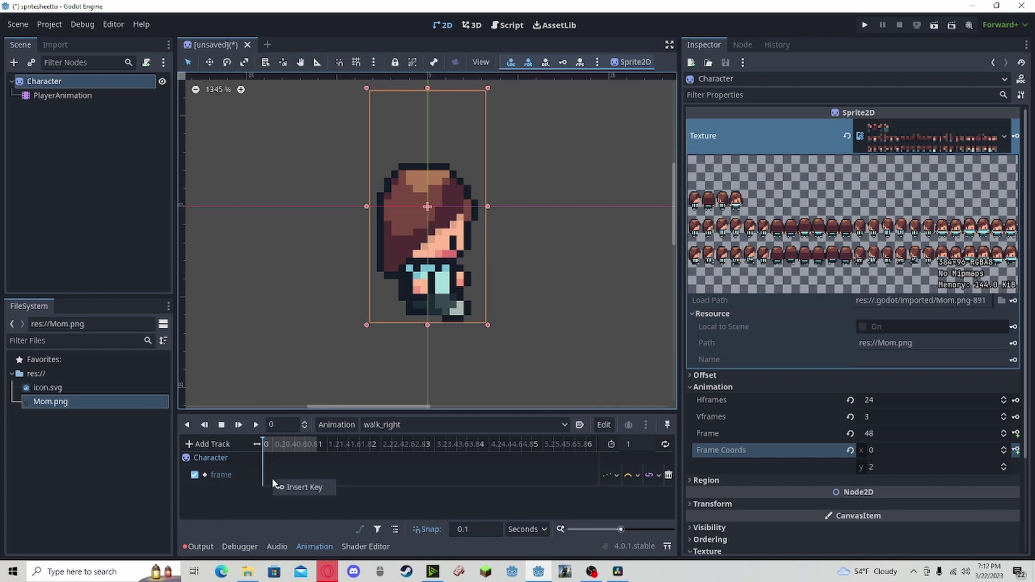
{"action": "left_click", "coordinate": [286, 487]}
{"action": "left_click", "coordinate": [268, 476]}
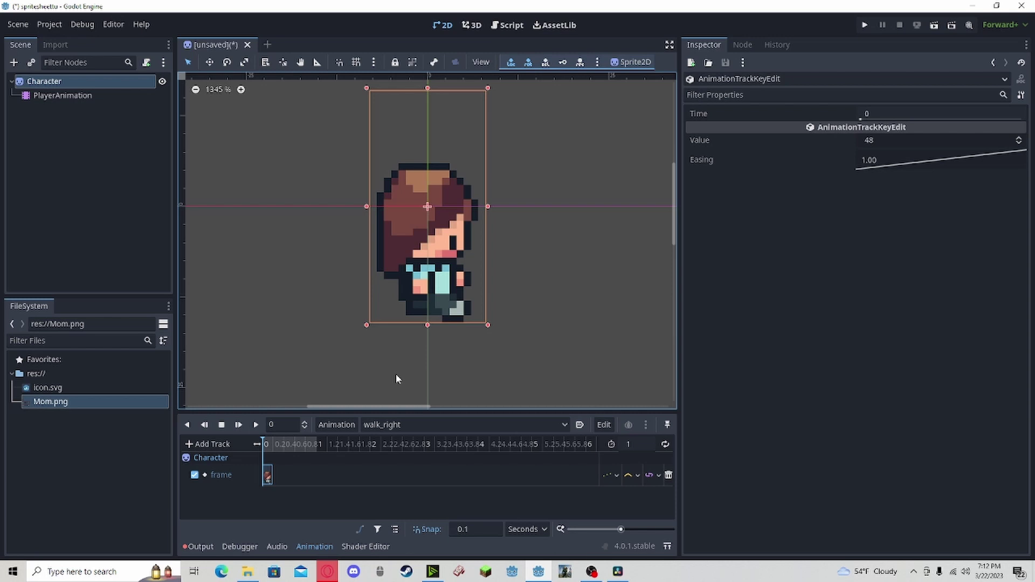
Key the following walk frames onto the track, ending with frame 52 at 0.4 seconds.
{"action": "left_click", "coordinate": [78, 95]}
{"action": "left_click", "coordinate": [86, 83]}
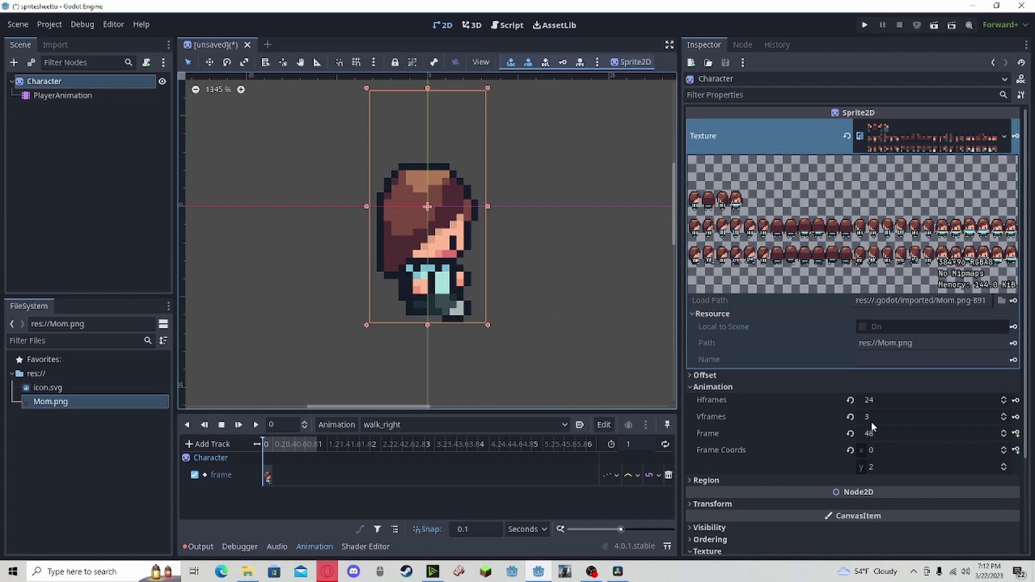
{"action": "left_click", "coordinate": [1004, 447]}
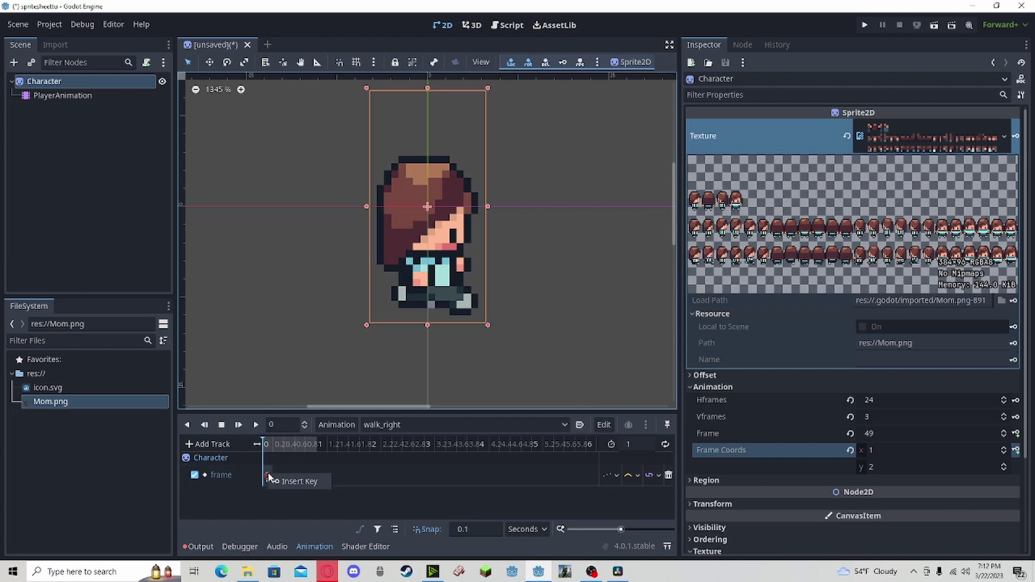
{"action": "left_click", "coordinate": [1016, 433]}
{"action": "left_click", "coordinate": [1015, 434]}
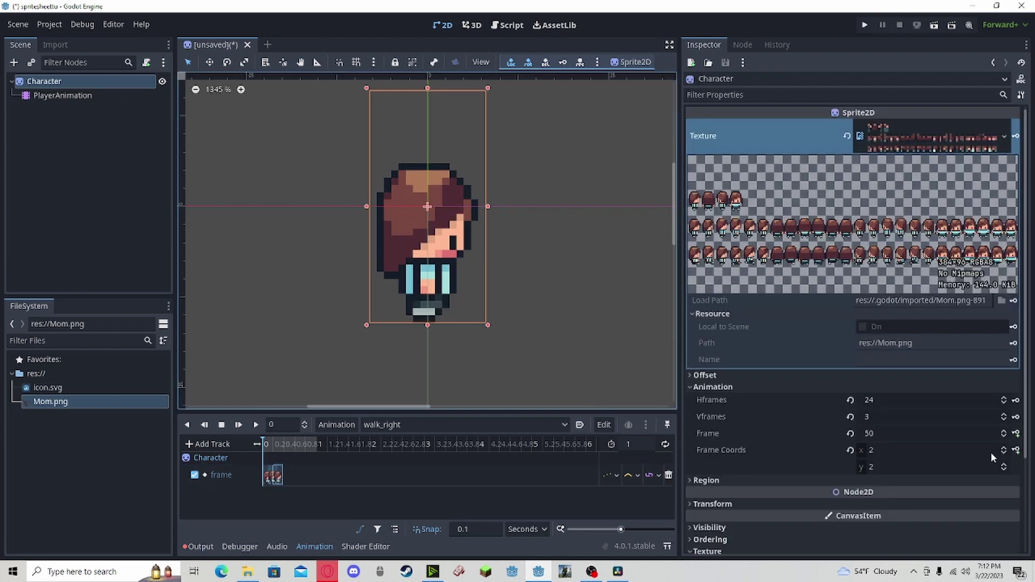
{"action": "left_click", "coordinate": [288, 474]}
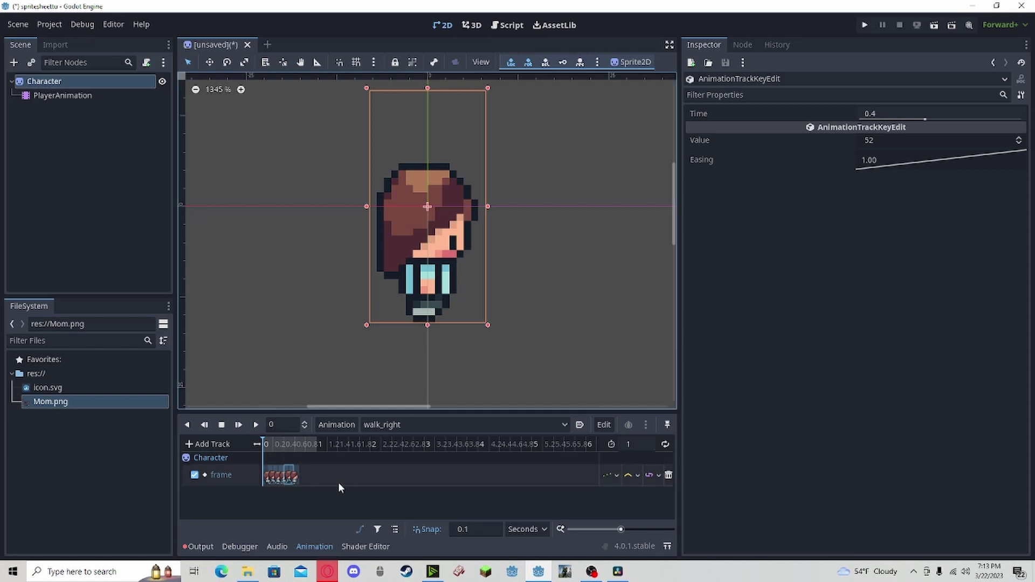
Set the walk_right animation length to 0.5 seconds.
{"action": "scroll", "coordinate": [311, 489], "scroll_direction": "up", "scroll_amount": 6, "text": "ctrl"}
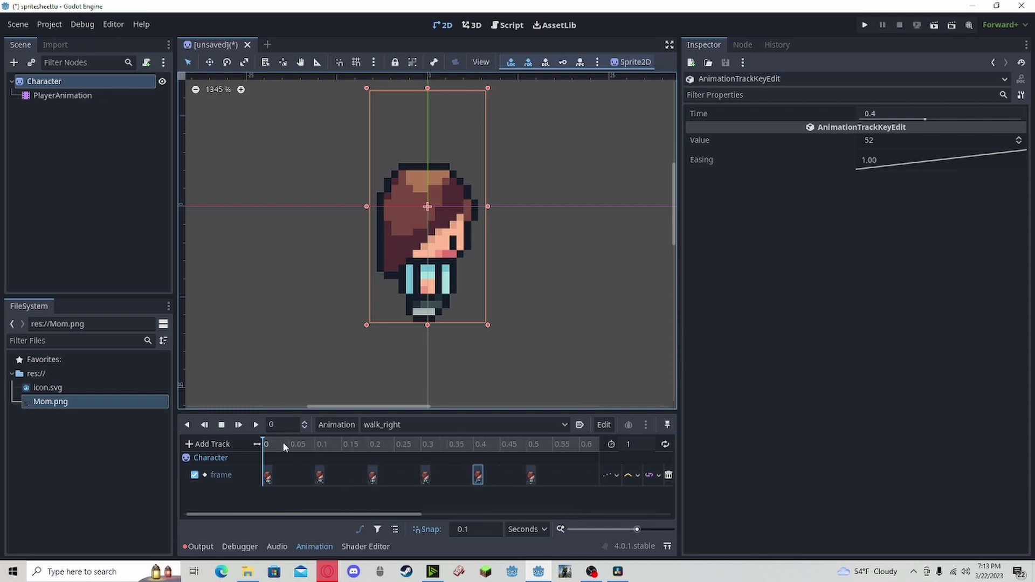
{"action": "left_click_drag", "start_coordinate": [284, 443], "coordinate": [467, 457]}
{"action": "scroll", "coordinate": [444, 468], "scroll_direction": "down", "scroll_amount": 5, "text": "ctrl"}
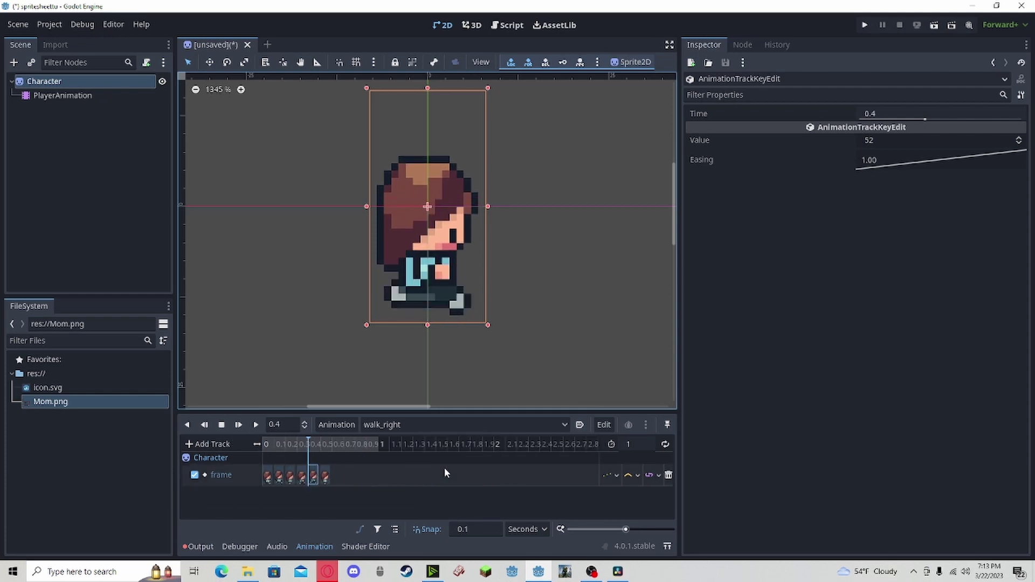
{"action": "scroll", "coordinate": [444, 467], "scroll_direction": "up", "scroll_amount": 3, "text": "ctrl"}
{"action": "left_click", "coordinate": [387, 448]}
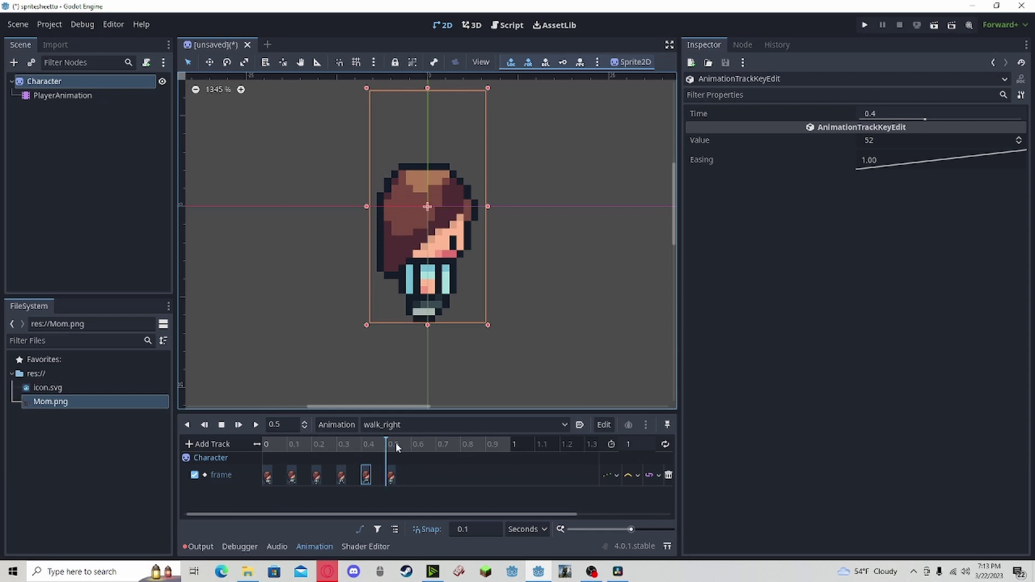
{"action": "left_click", "coordinate": [637, 445]}
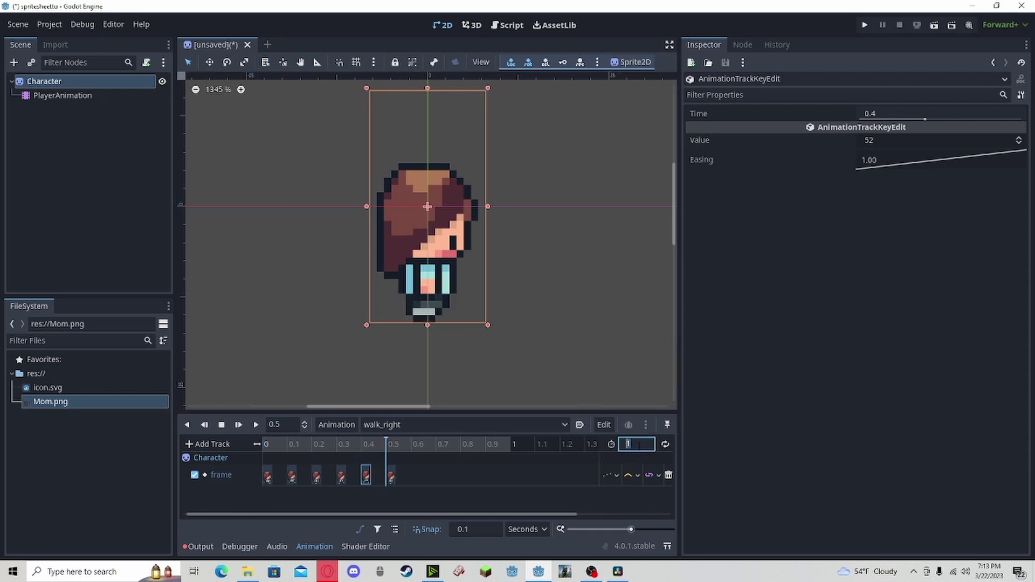
{"action": "type", "text": "0.5"}
{"action": "key", "text": "Return"}
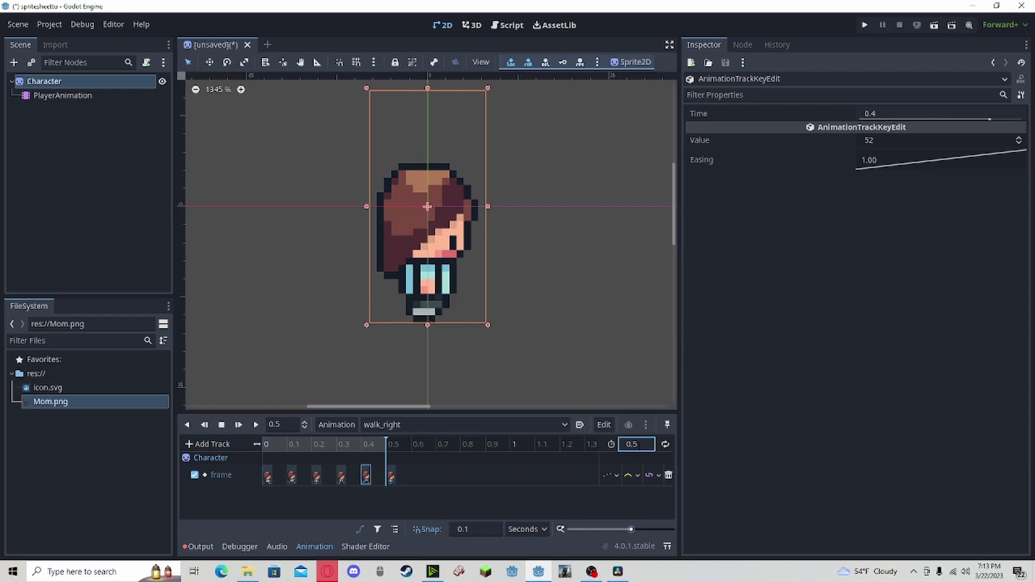
Turn on looping for walk_right and preview it playing, then stop.
{"action": "middle_click_drag", "start_coordinate": [516, 367], "coordinate": [523, 390]}
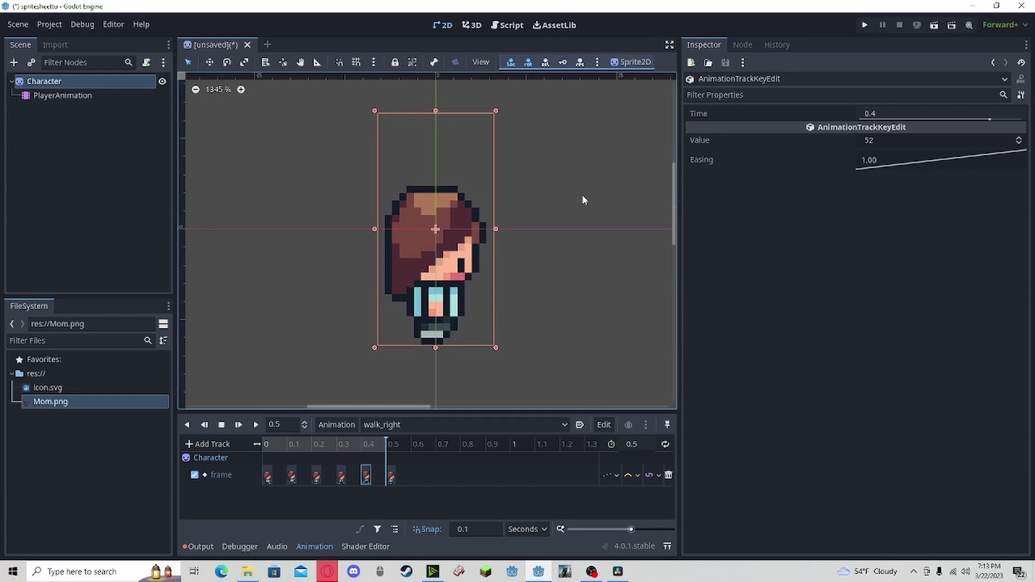
{"action": "left_click", "coordinate": [666, 445]}
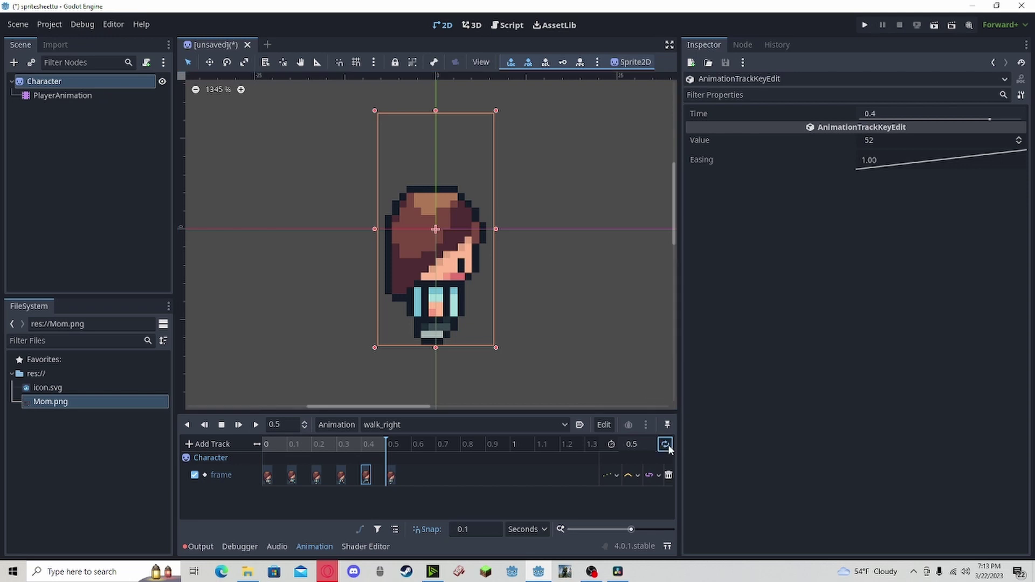
{"action": "left_click", "coordinate": [256, 425]}
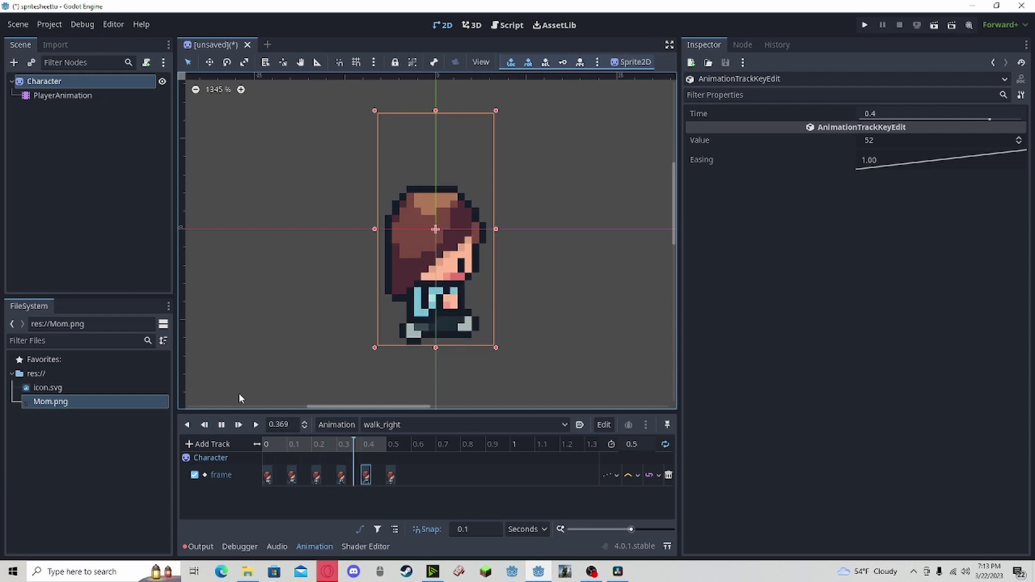
{"action": "left_click", "coordinate": [221, 425]}
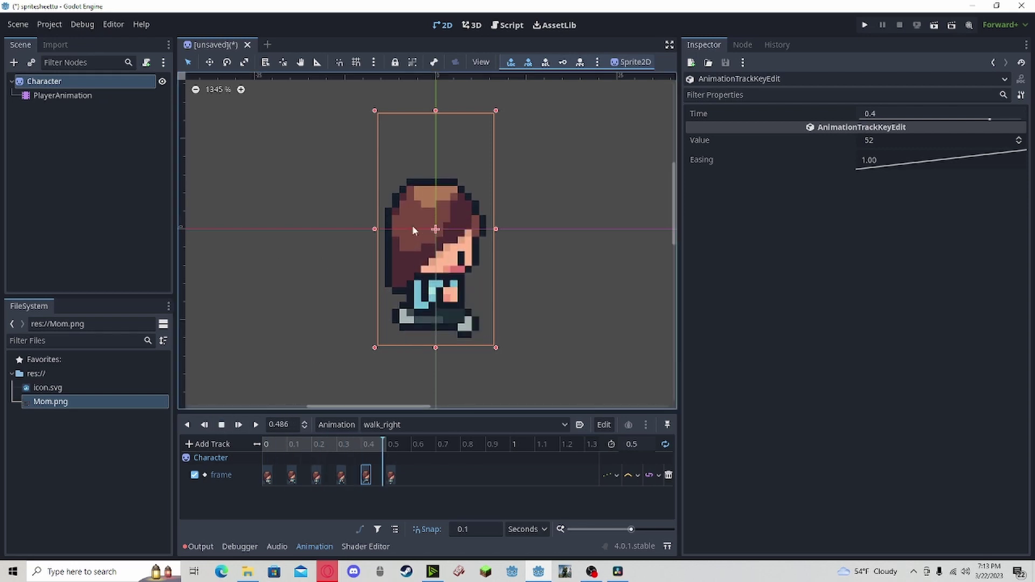
Stop the preview and create a new animation named forward_idle.
{"action": "left_click", "coordinate": [356, 446]}
{"action": "left_click", "coordinate": [475, 218]}
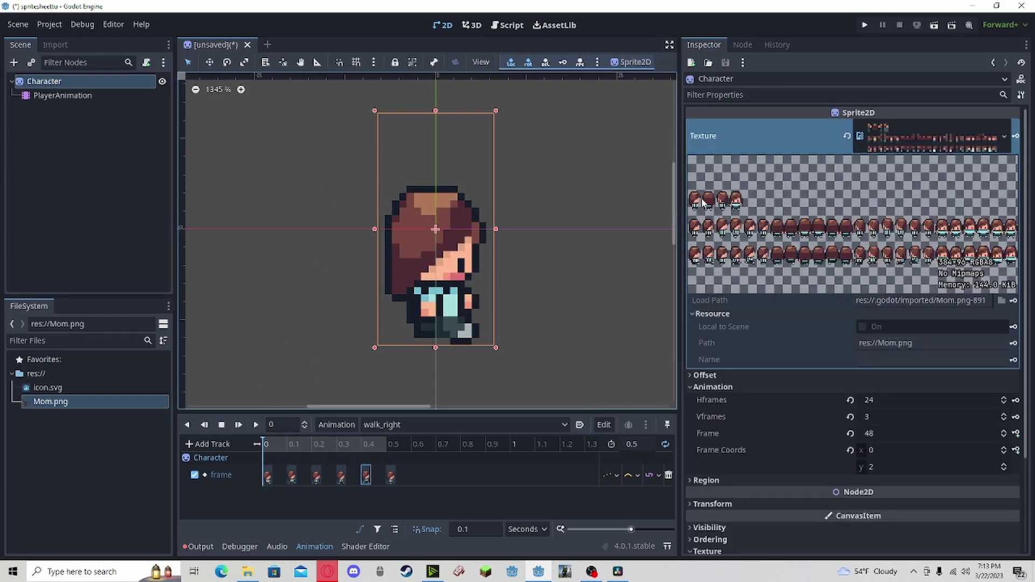
{"action": "mouse_move", "coordinate": [475, 218]}
{"action": "middle_mouse_down"}
{"action": "mouse_move", "coordinate": [433, 215]}
{"action": "mouse_move", "coordinate": [467, 215]}
{"action": "middle_mouse_up"}
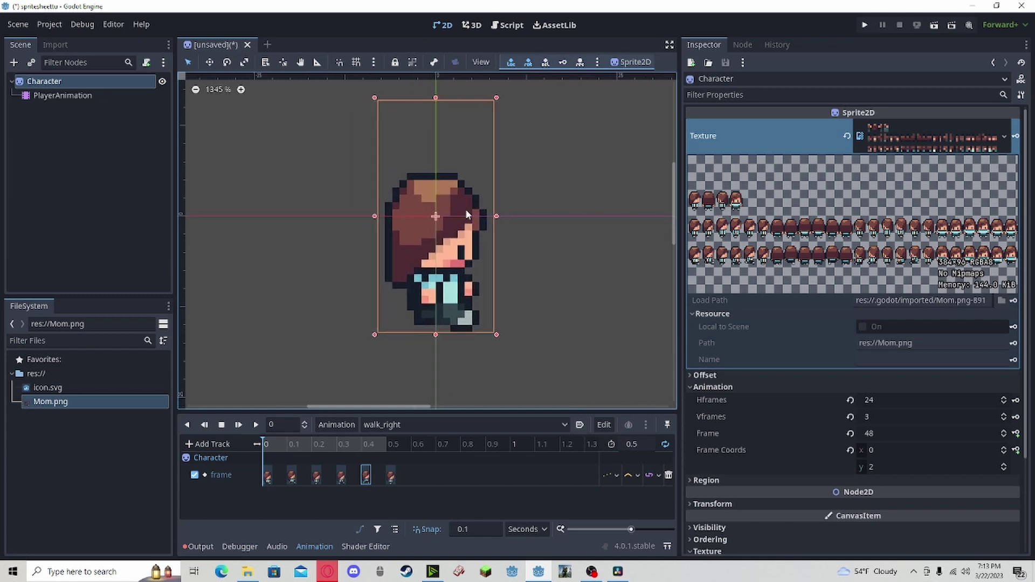
{"action": "left_click", "coordinate": [393, 425]}
{"action": "left_click", "coordinate": [322, 424]}
{"action": "left_click", "coordinate": [322, 424]}
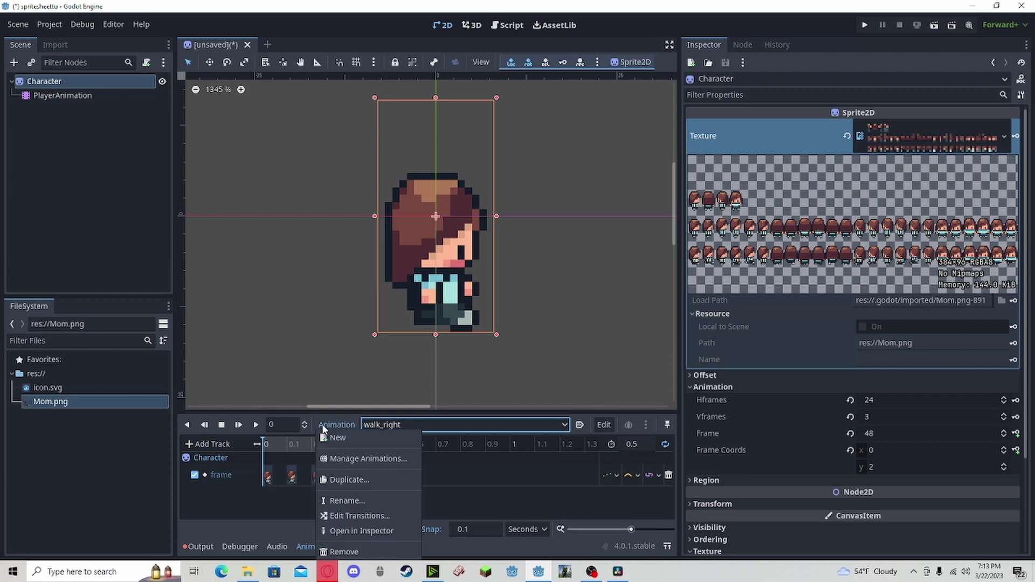
{"action": "left_click", "coordinate": [326, 438]}
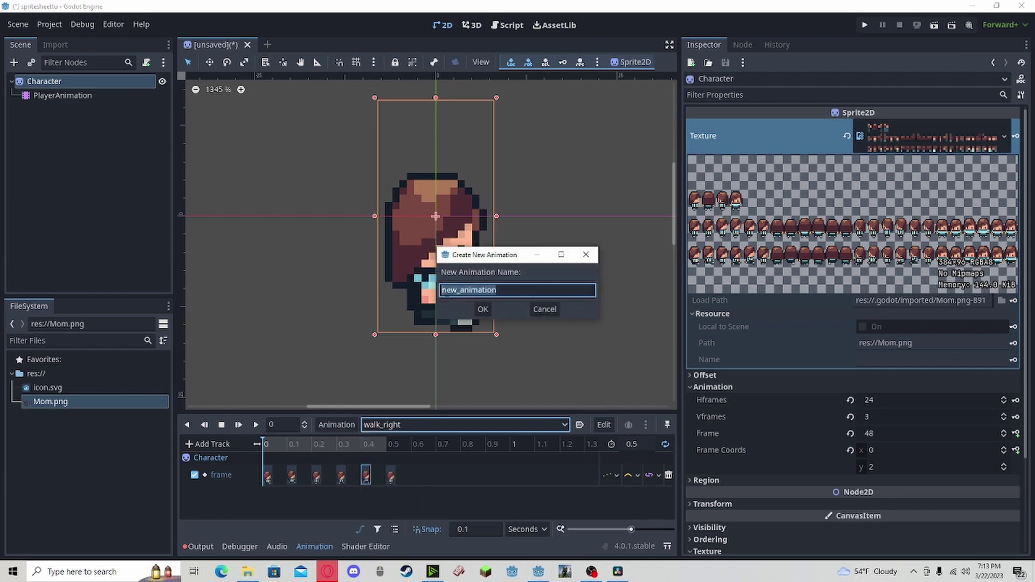
{"action": "type", "text": "forward_"}
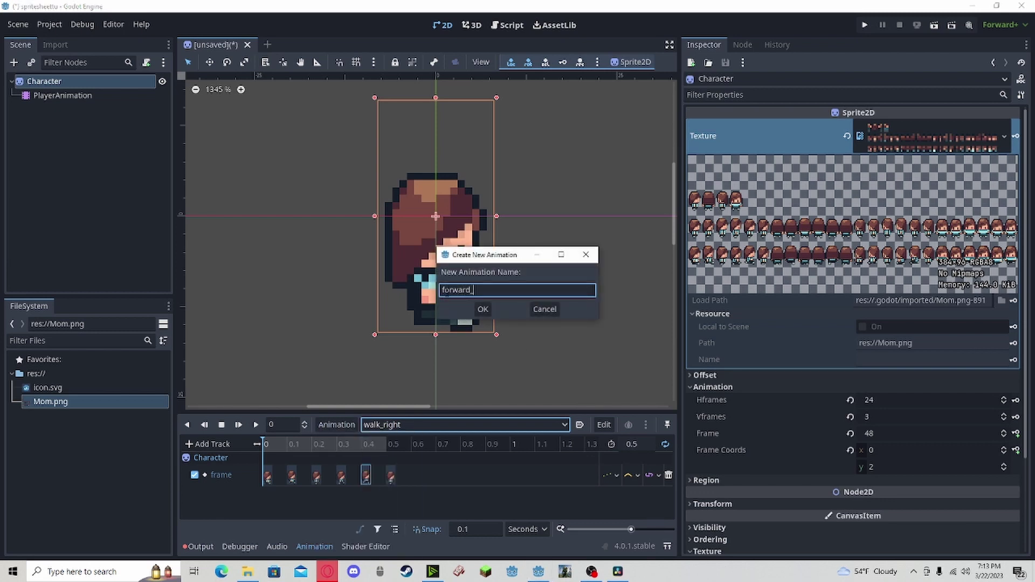
{"action": "type", "text": "idle"}
{"action": "key", "text": "Return"}
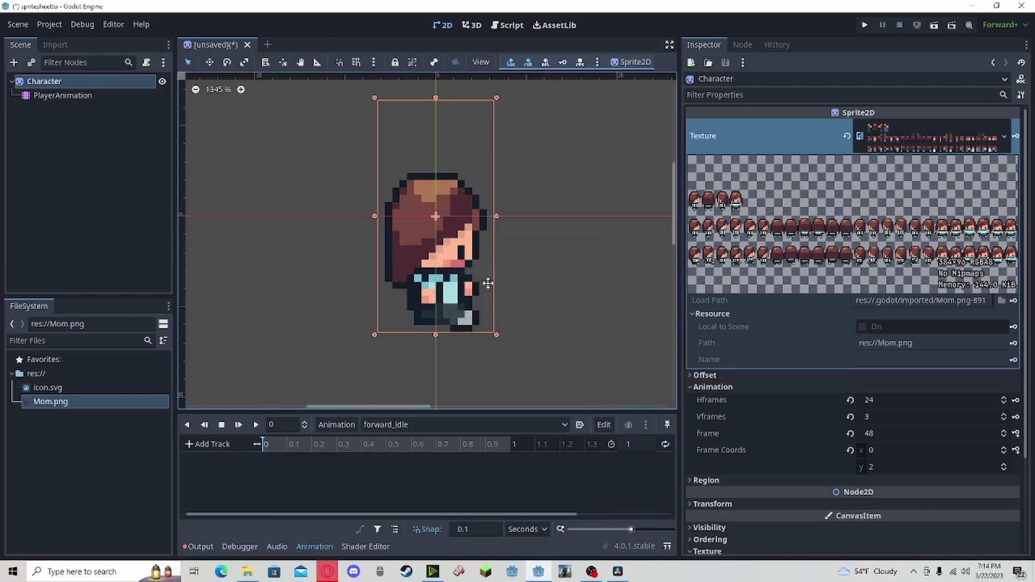
Add a property track for the Character sprite's frame property to forward_idle.
{"action": "scroll", "coordinate": [485, 282], "scroll_direction": "up", "scroll_amount": 1}
{"action": "left_click", "coordinate": [211, 443]}
{"action": "left_click", "coordinate": [228, 437]}
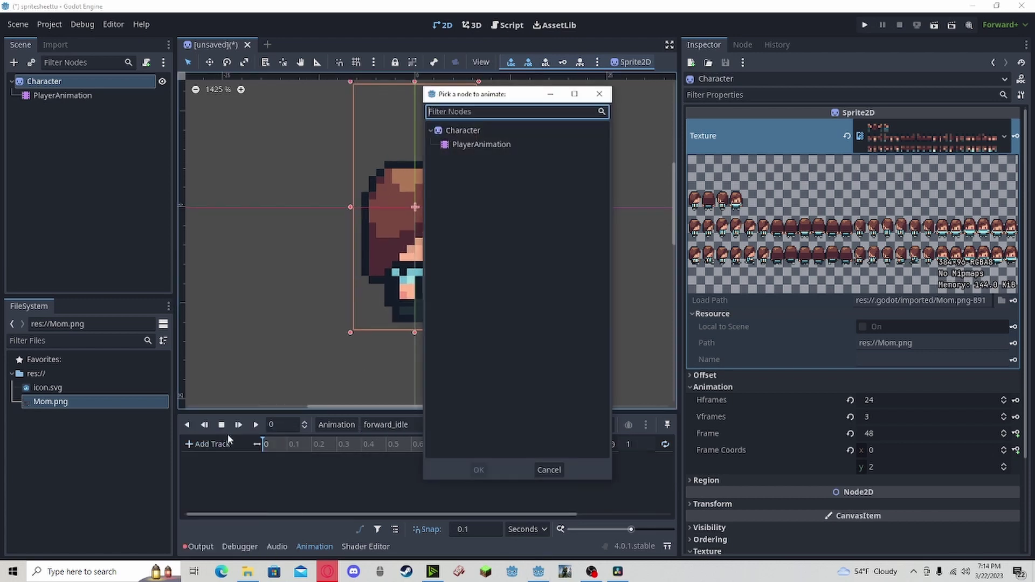
{"action": "double_click", "coordinate": [472, 130]}
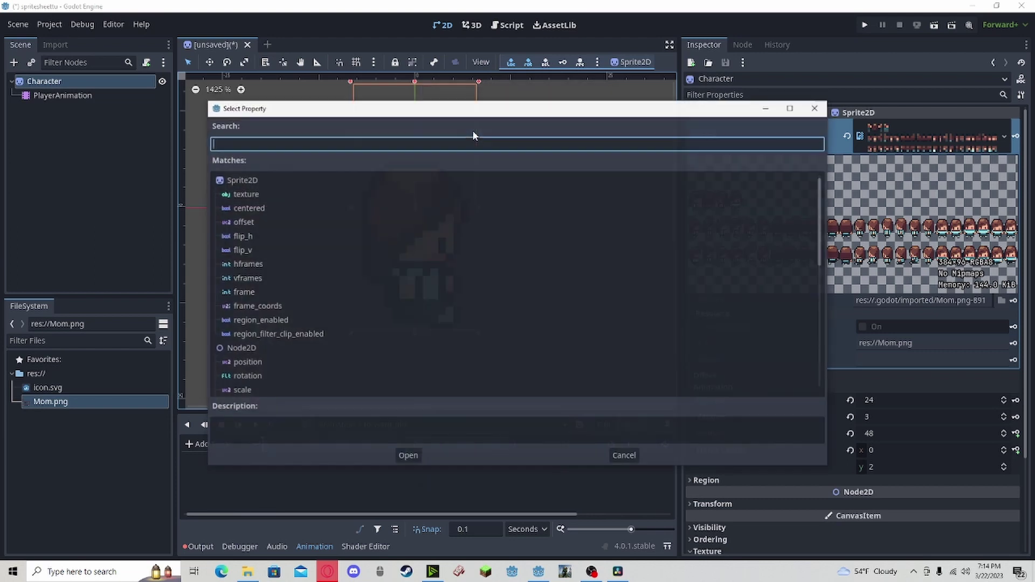
{"action": "left_click", "coordinate": [275, 292]}
{"action": "double_click", "coordinate": [275, 292]}
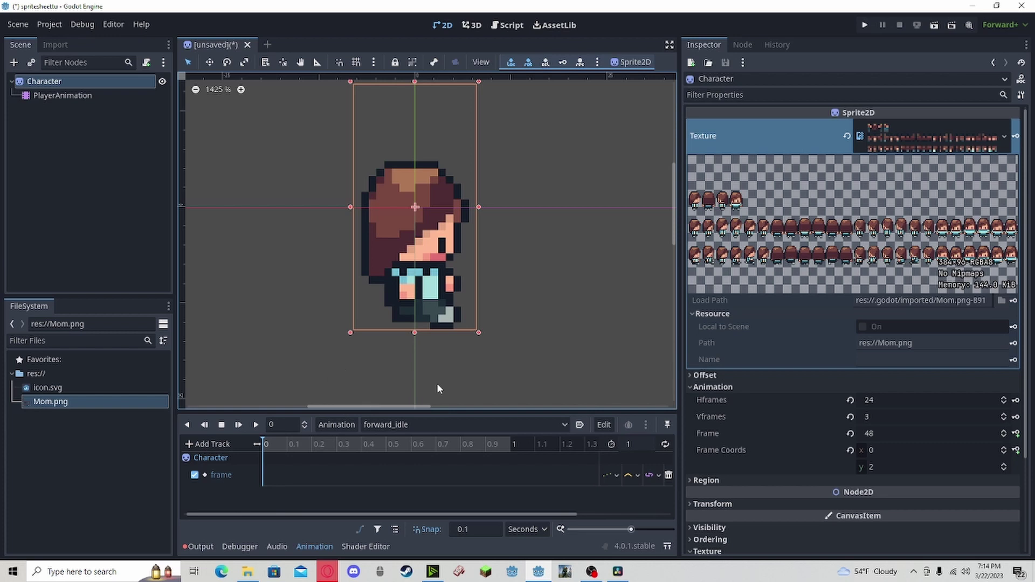
Set the sprite to the sheet's middle row and step forward to the front-facing idle frame.
{"action": "left_click", "coordinate": [1005, 467]}
{"action": "left_click", "coordinate": [1004, 468]}
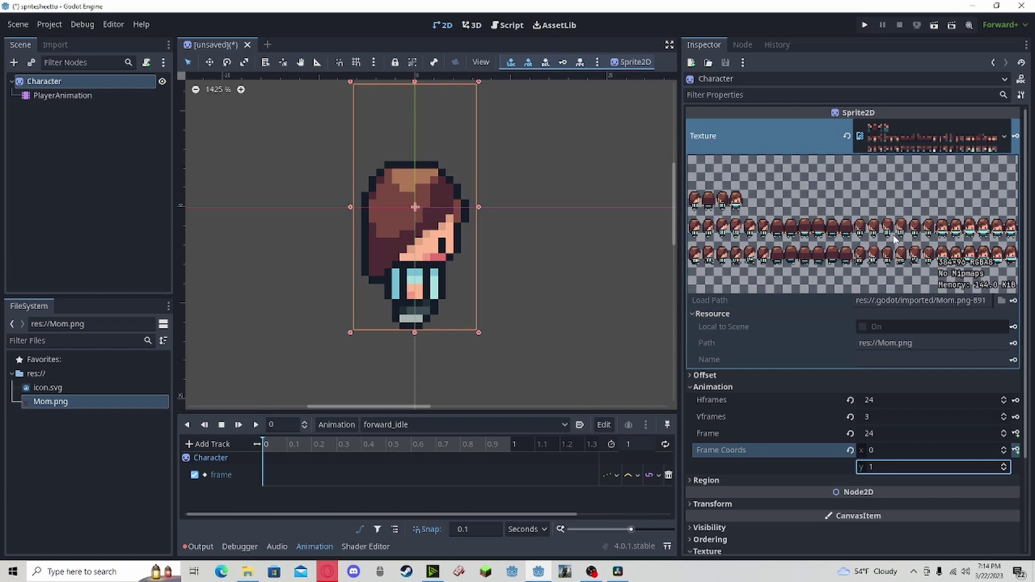
{"action": "left_click", "coordinate": [1004, 452]}
{"action": "left_click", "coordinate": [1005, 448]}
{"action": "left_click", "coordinate": [1005, 448]}
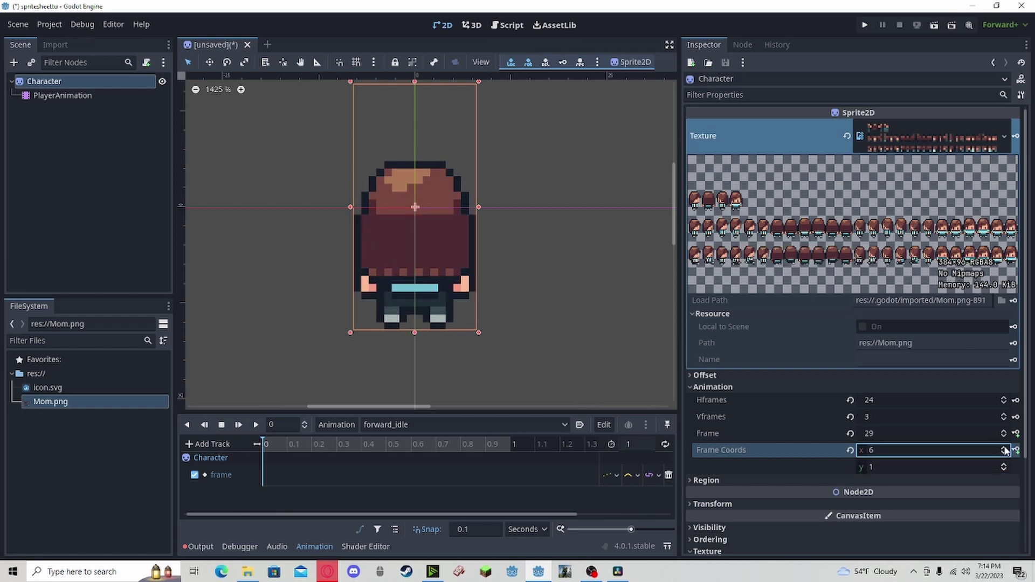
{"action": "left_click", "coordinate": [1005, 447]}
{"action": "left_click", "coordinate": [1005, 448]}
{"action": "left_click", "coordinate": [1004, 447]}
{"action": "left_click", "coordinate": [1004, 448]}
{"action": "left_click", "coordinate": [1005, 448]}
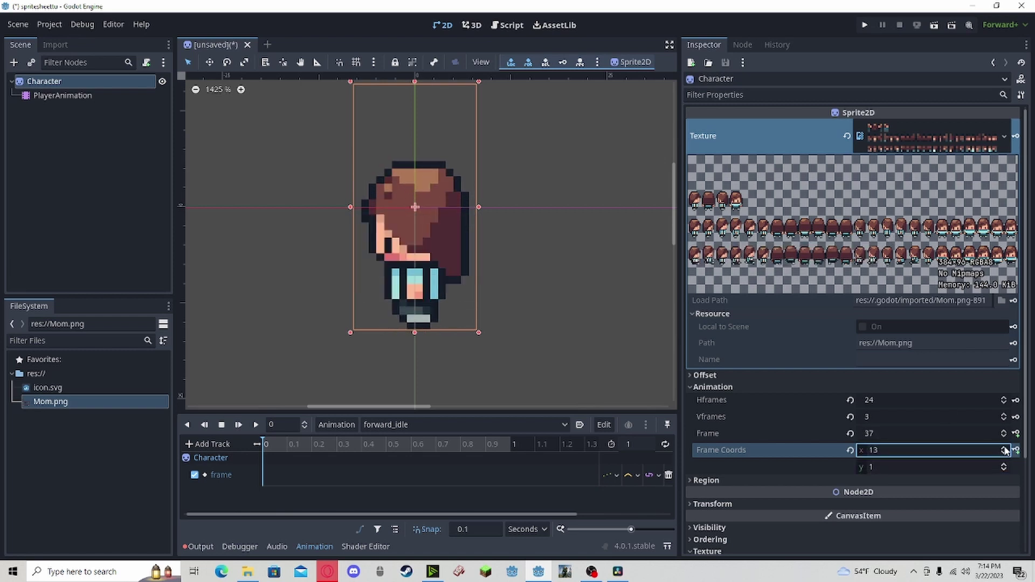
{"action": "left_click", "coordinate": [1004, 448]}
{"action": "left_click", "coordinate": [1004, 448]}
{"action": "left_click", "coordinate": [1004, 447]}
{"action": "left_click", "coordinate": [1005, 448]}
{"action": "left_click", "coordinate": [1004, 447]}
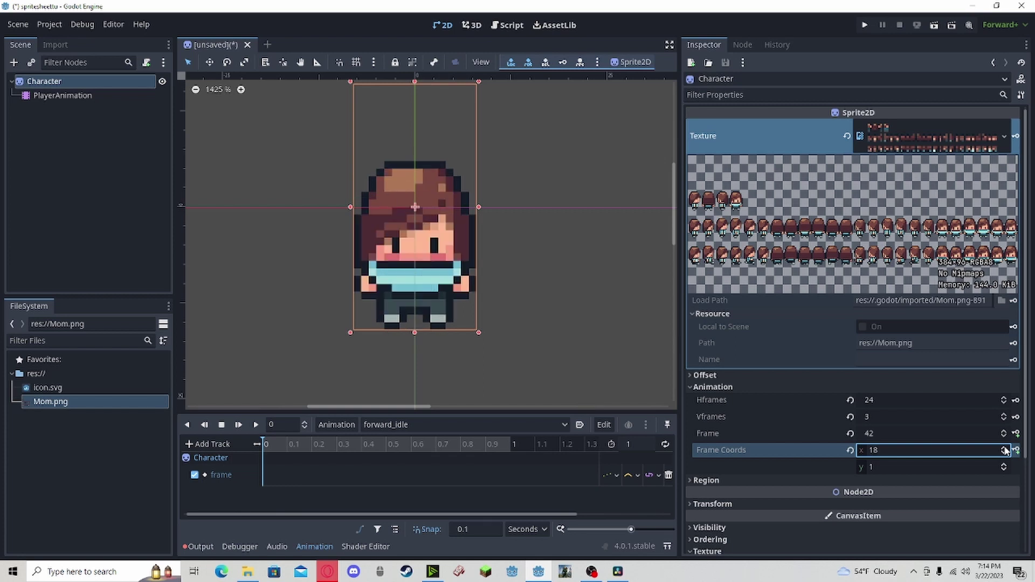
Key successive idle frames on the forward_idle frame track, starting at time 0.
{"action": "right_click", "coordinate": [265, 476]}
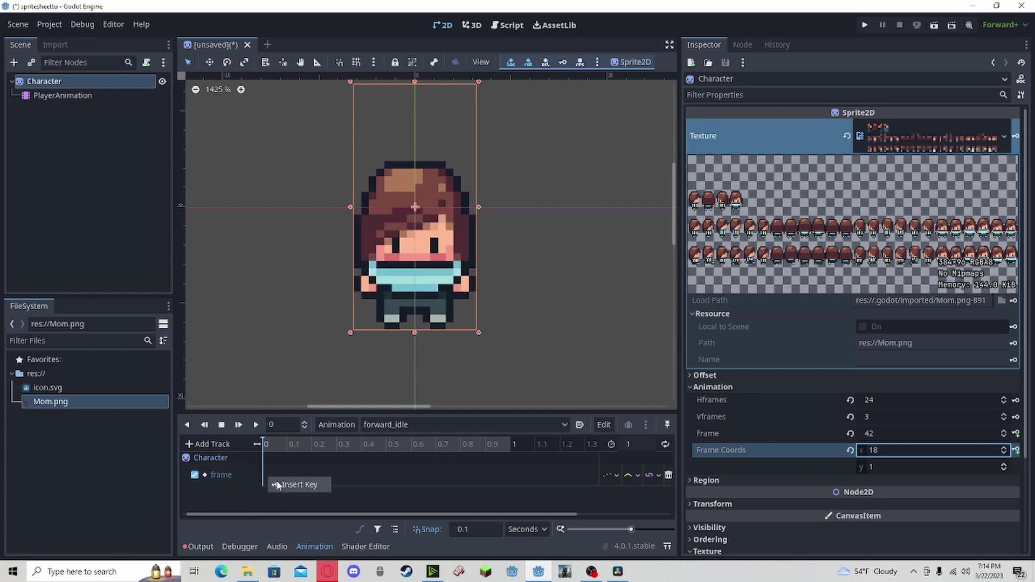
{"action": "left_click", "coordinate": [285, 484]}
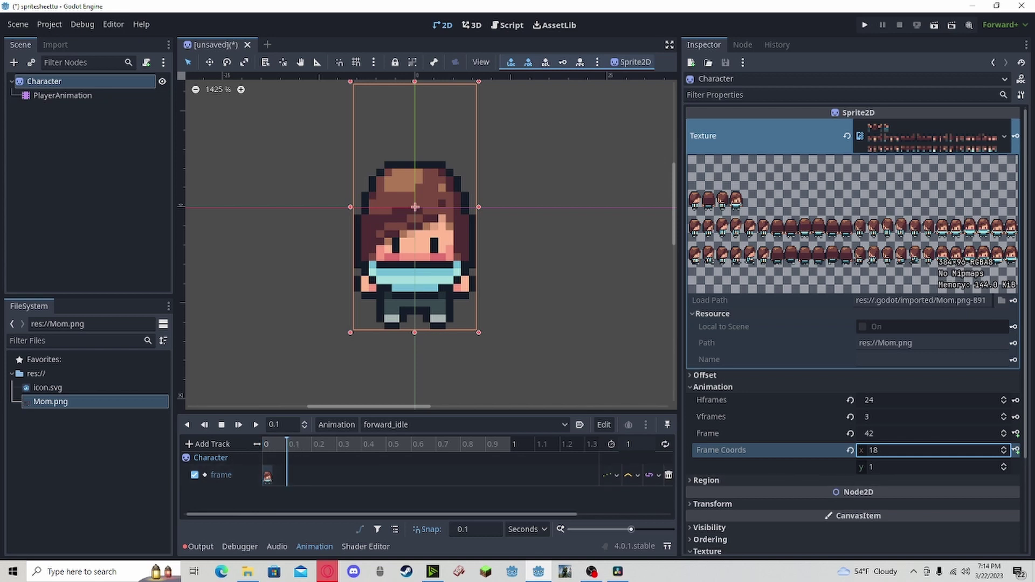
{"action": "left_click", "coordinate": [1015, 450]}
{"action": "left_click", "coordinate": [1015, 450]}
{"action": "left_click", "coordinate": [1016, 450]}
{"action": "right_click", "coordinate": [351, 482]}
{"action": "left_click", "coordinate": [377, 483]}
{"action": "left_click", "coordinate": [1015, 450]}
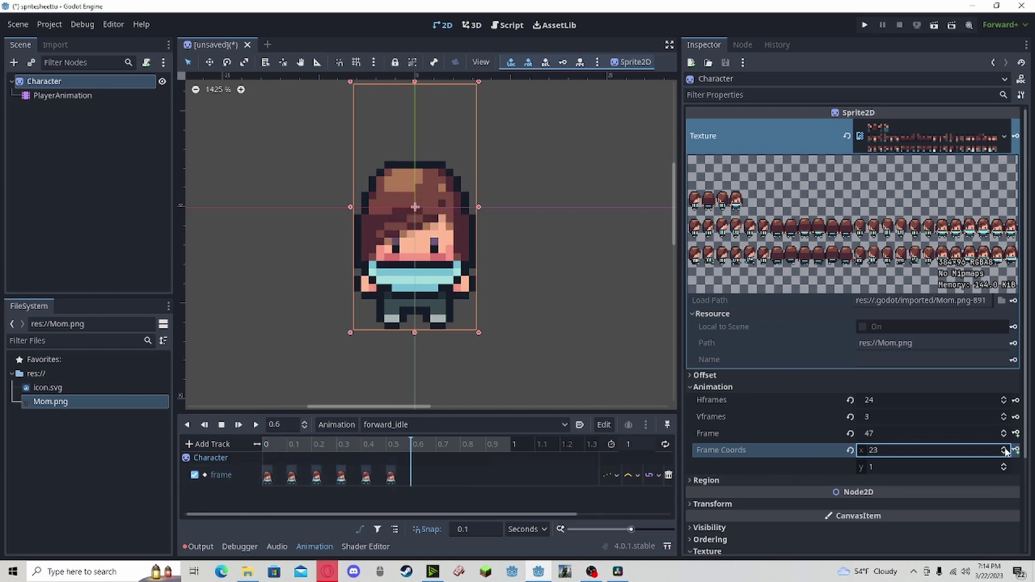
{"action": "left_click", "coordinate": [1016, 450]}
Set forward_idle's length to 0.5 seconds with looping on, then preview it and stop.
{"action": "type", "text": "0.5"}
{"action": "key", "text": "Return"}
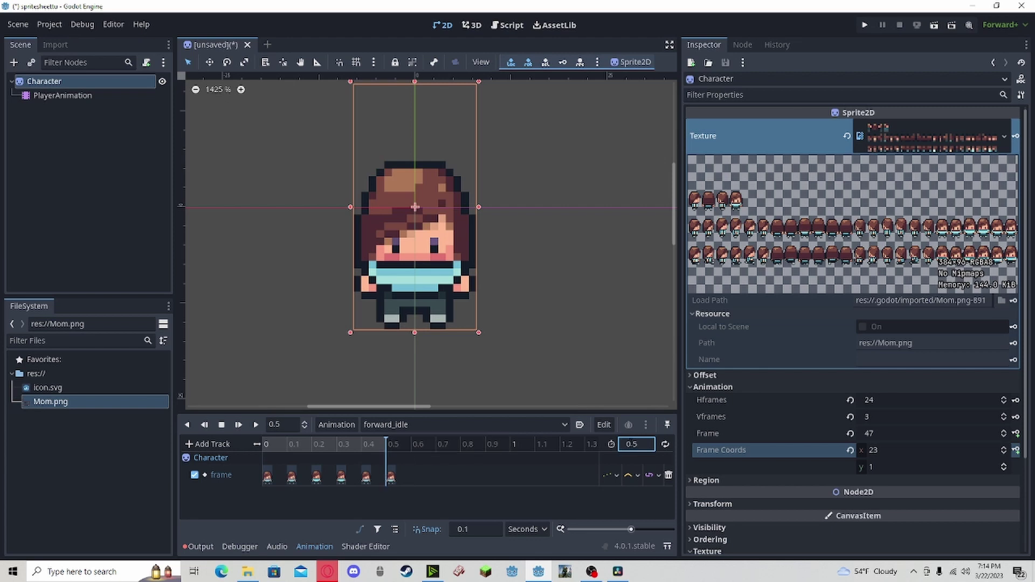
{"action": "left_click", "coordinate": [665, 445]}
{"action": "left_click", "coordinate": [256, 425]}
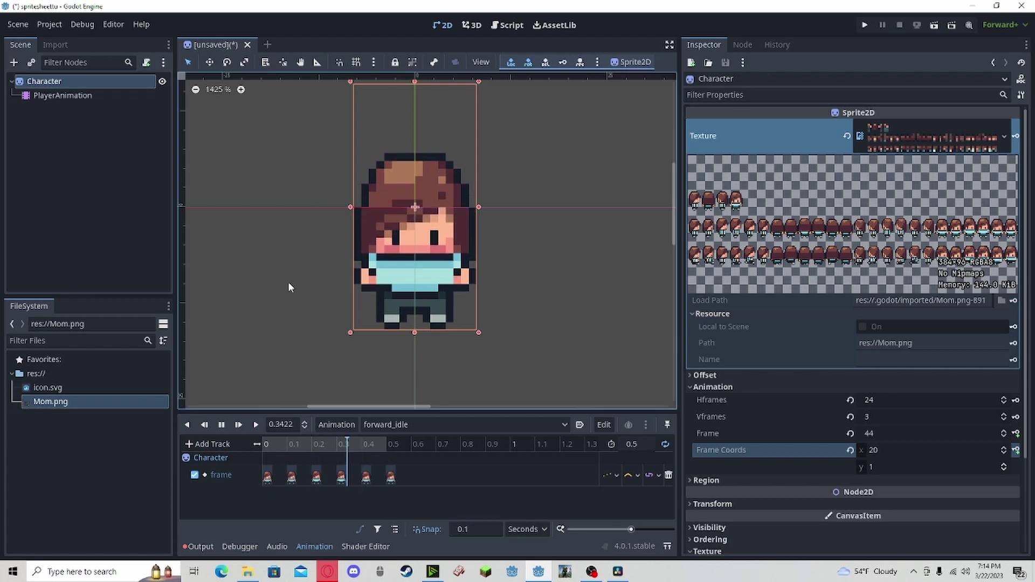
{"action": "left_click", "coordinate": [221, 425]}
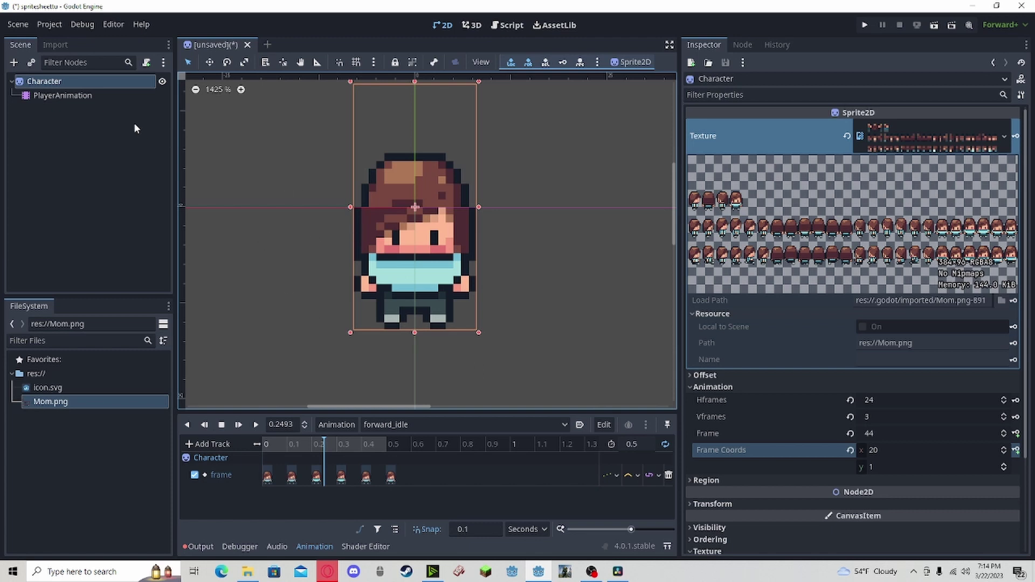
Set PlayerAnimation's Speed Scale to 0.5 and preview forward_idle at half speed.
{"action": "left_click", "coordinate": [92, 93]}
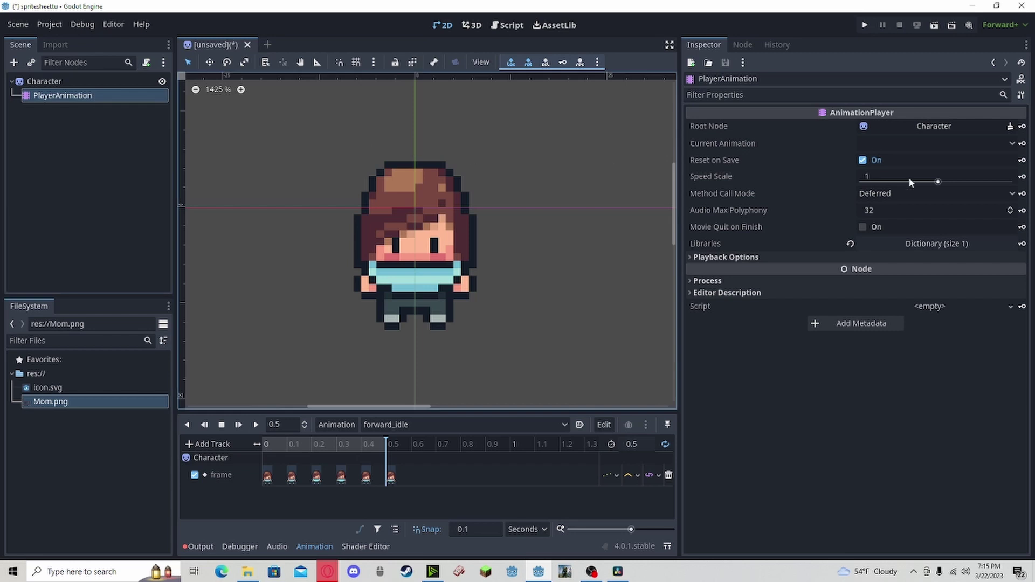
{"action": "left_click", "coordinate": [875, 175]}
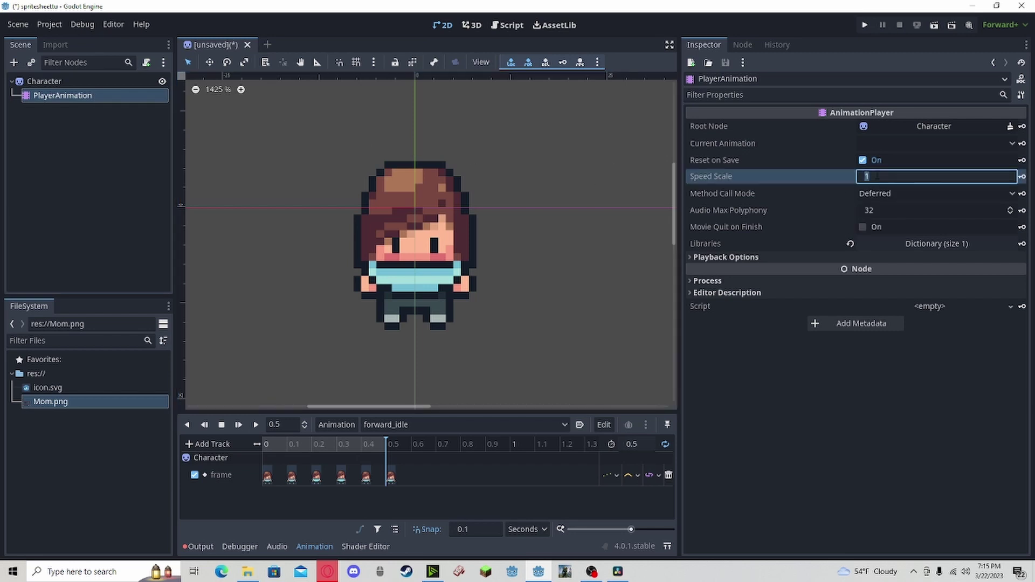
{"action": "type", "text": "0.5"}
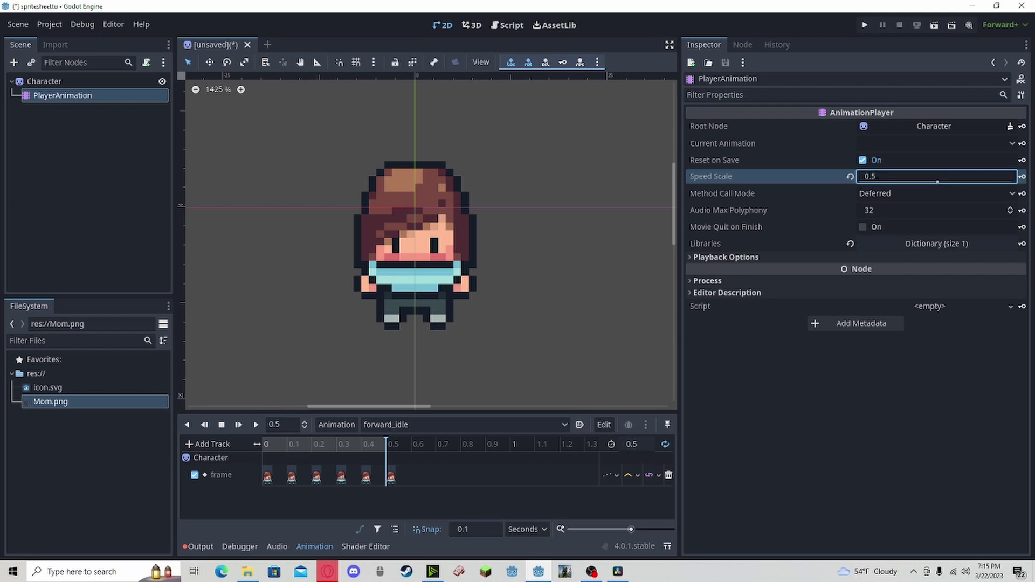
{"action": "key", "text": "Return"}
{"action": "left_click", "coordinate": [255, 424]}
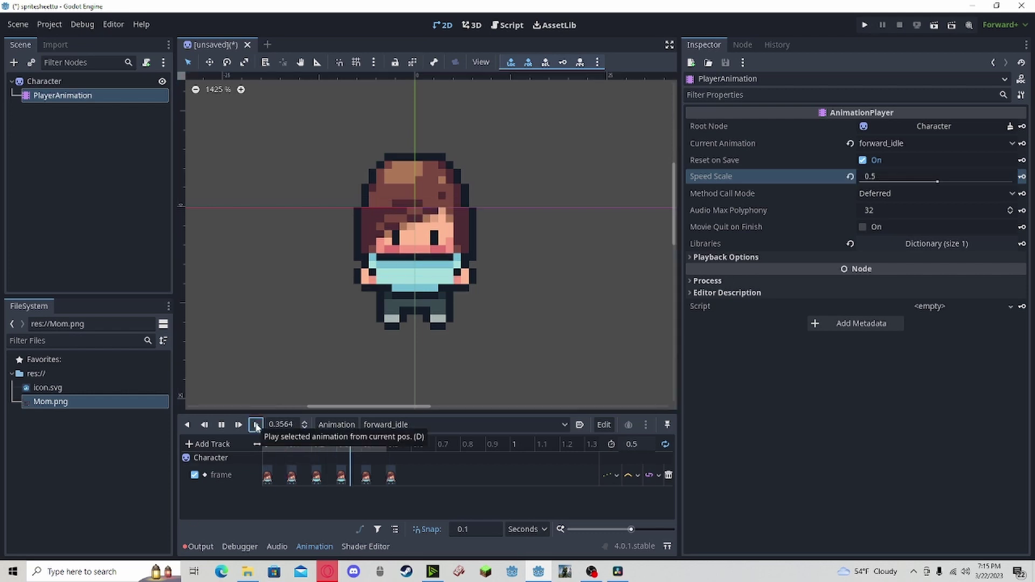
{"action": "left_click", "coordinate": [221, 425]}
Preview walk_right at half speed, rewind it to the start, and revert Speed Scale to 1.
{"action": "left_click", "coordinate": [385, 424]}
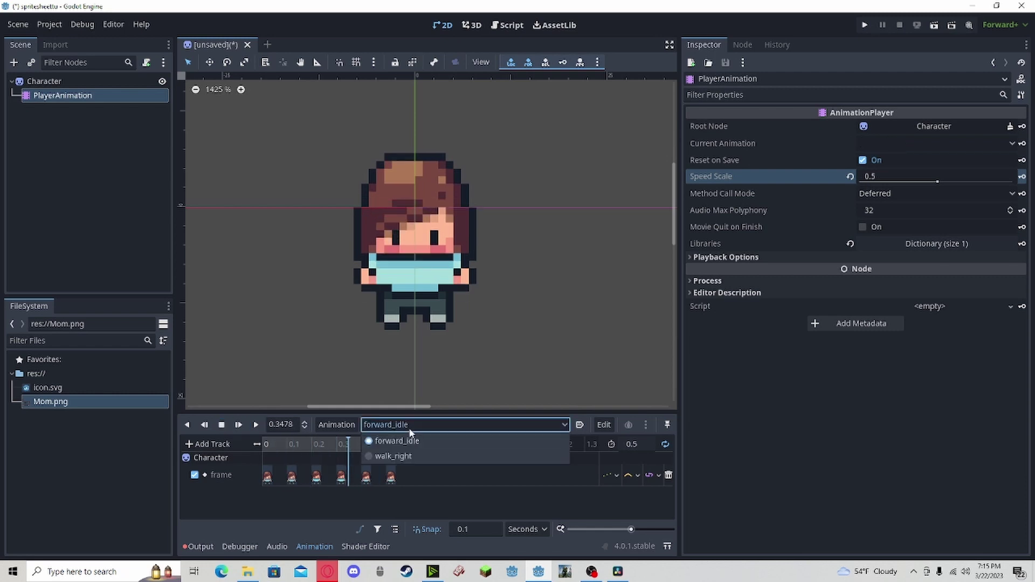
{"action": "left_click", "coordinate": [382, 454]}
{"action": "left_click", "coordinate": [256, 424]}
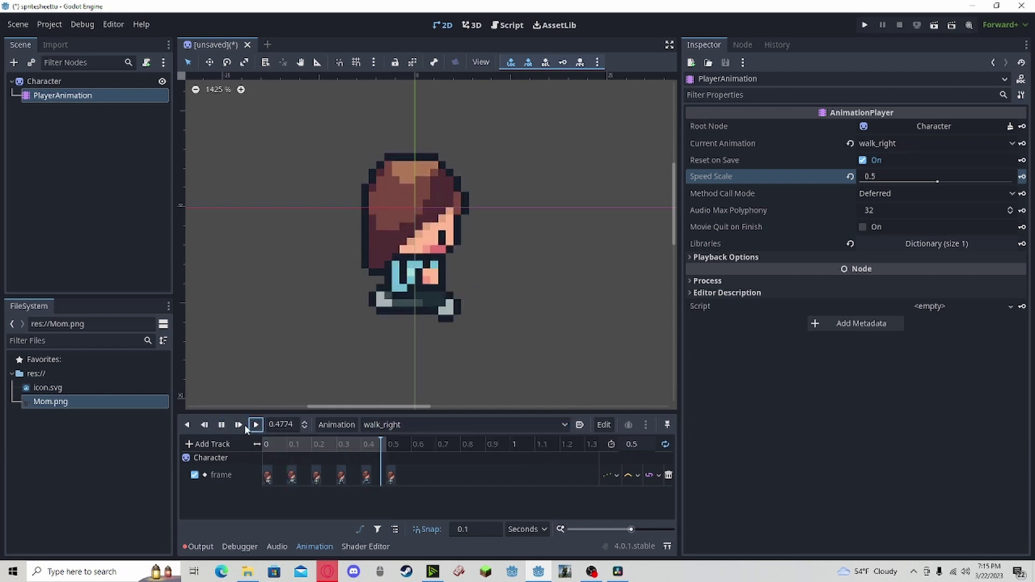
{"action": "left_click", "coordinate": [221, 424]}
{"action": "left_click", "coordinate": [324, 444]}
{"action": "left_click_drag", "start_coordinate": [323, 444], "coordinate": [265, 444]}
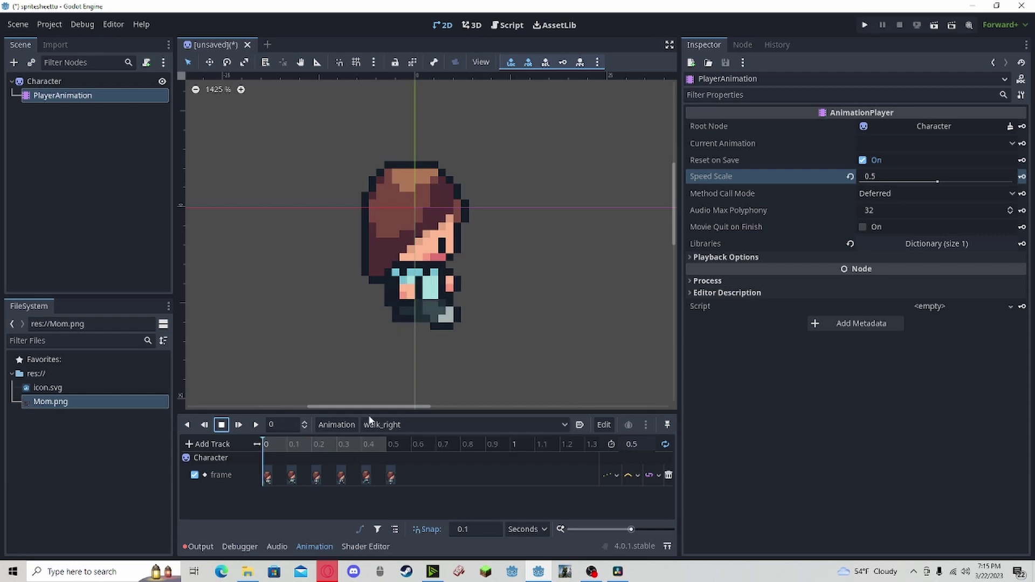
{"action": "left_click", "coordinate": [849, 177]}
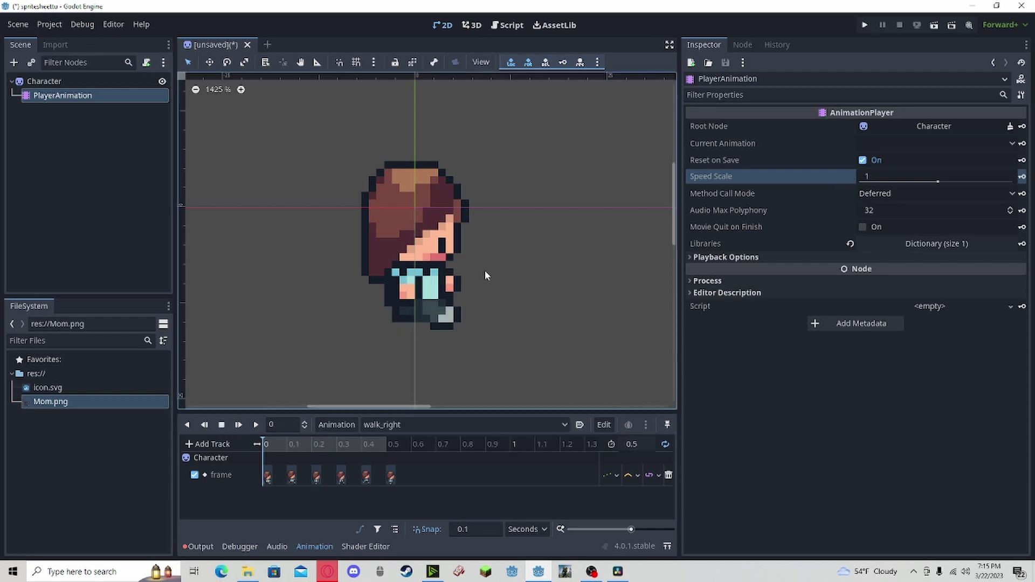
{"action": "scroll", "coordinate": [480, 275], "scroll_direction": "up", "scroll_amount": 2}
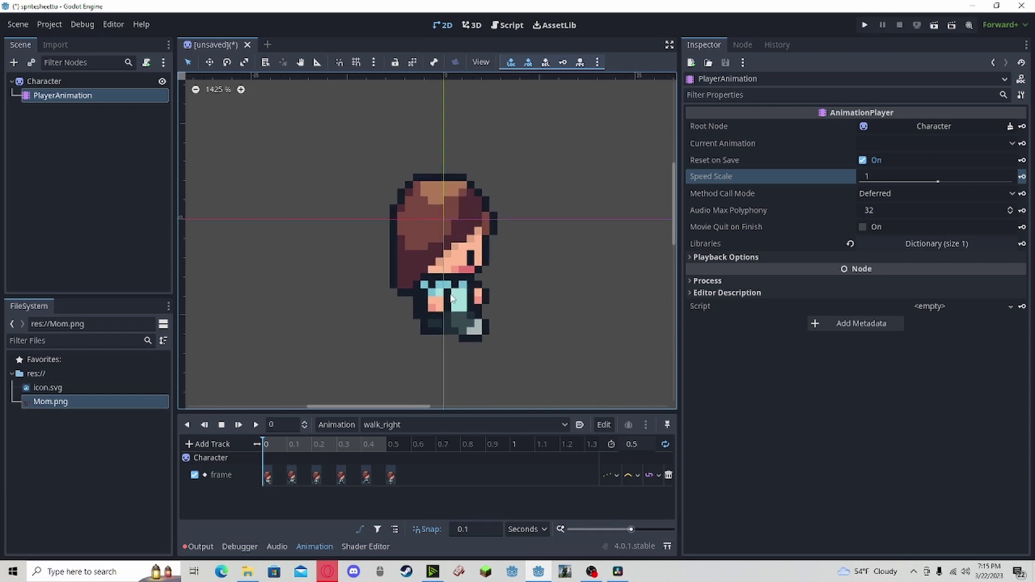
{"action": "scroll", "coordinate": [485, 307], "scroll_direction": "left", "scroll_amount": 1, "text": "shift"}
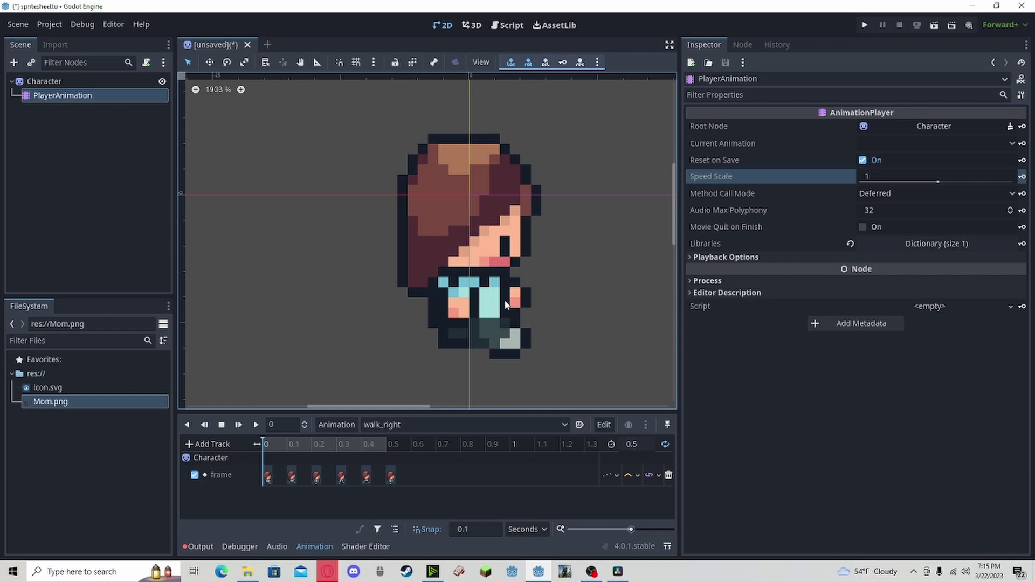
{"action": "scroll", "coordinate": [478, 306], "scroll_direction": "right", "scroll_amount": 1, "text": "shift"}
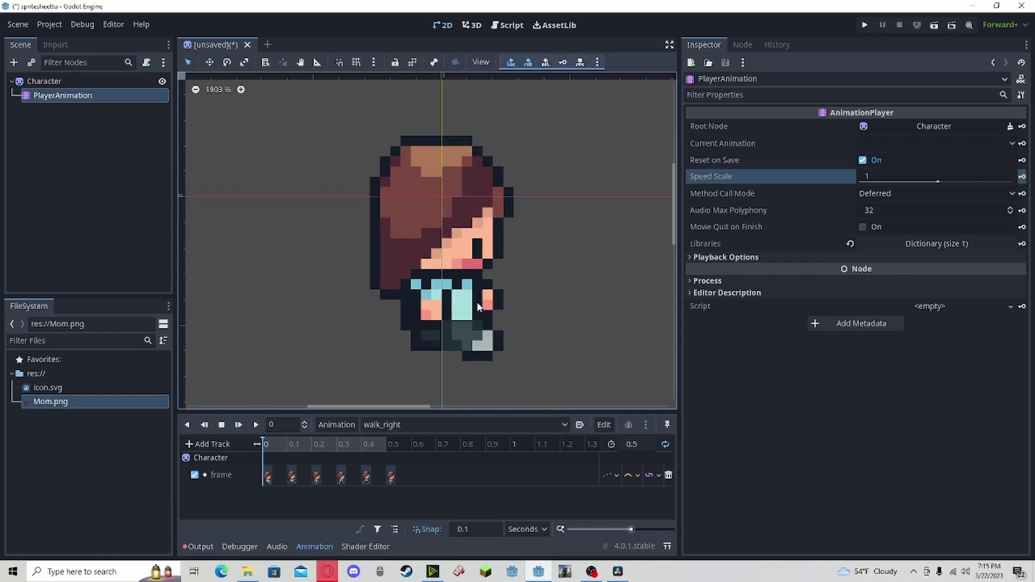
{"action": "scroll", "coordinate": [463, 290], "scroll_direction": "left", "scroll_amount": 1, "text": "shift"}
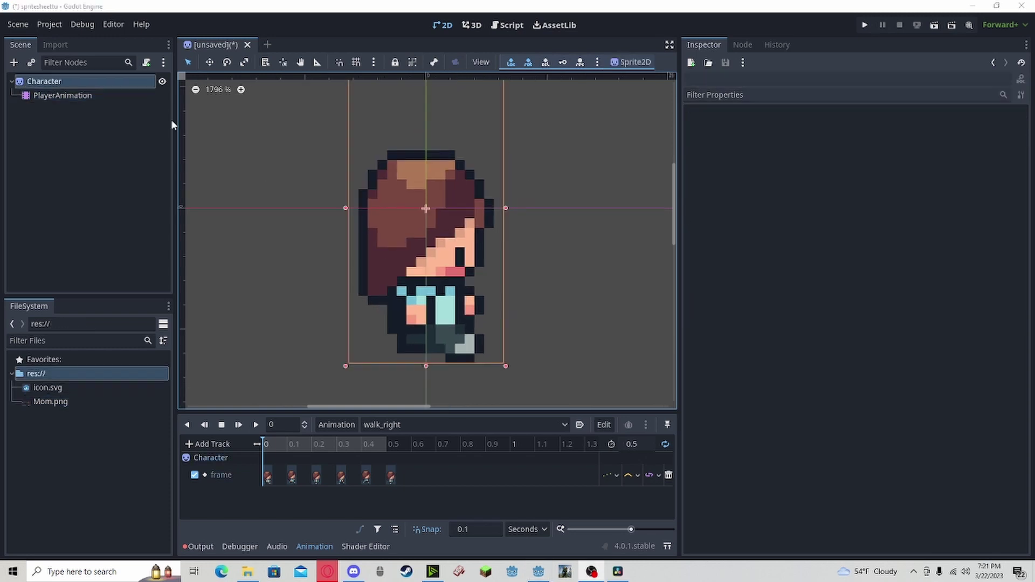
Attach a new Character.gd script to Character and delete the template code below _ready.
{"action": "left_click", "coordinate": [146, 63]}
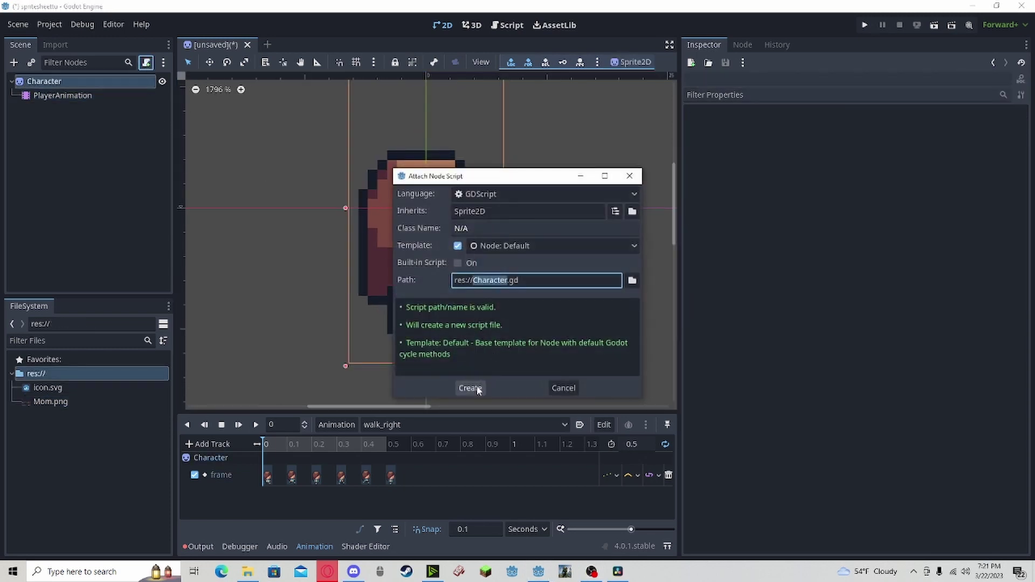
{"action": "left_click", "coordinate": [469, 388]}
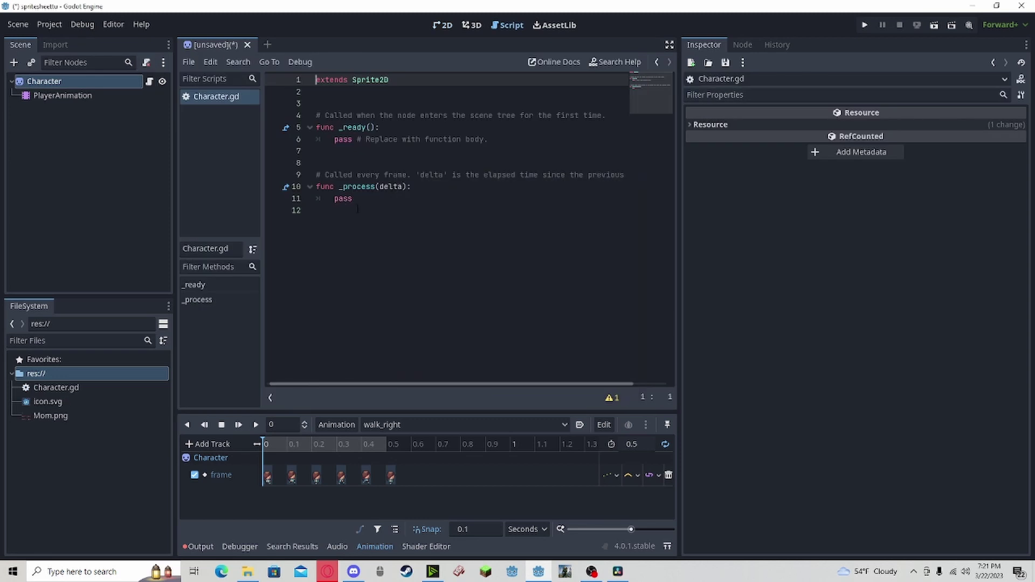
{"action": "left_click_drag", "start_coordinate": [370, 205], "coordinate": [334, 139]}
{"action": "key", "text": "BackSpace"}
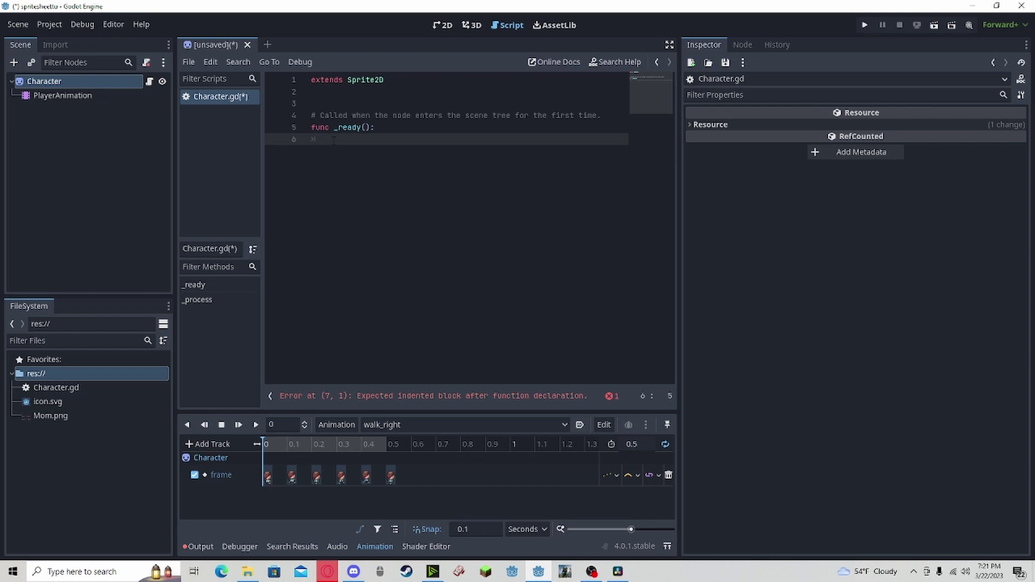
Write $PlayerAnimation.play("forward_idle") in _ready, then collapse the function.
{"action": "type", "text": "$"}
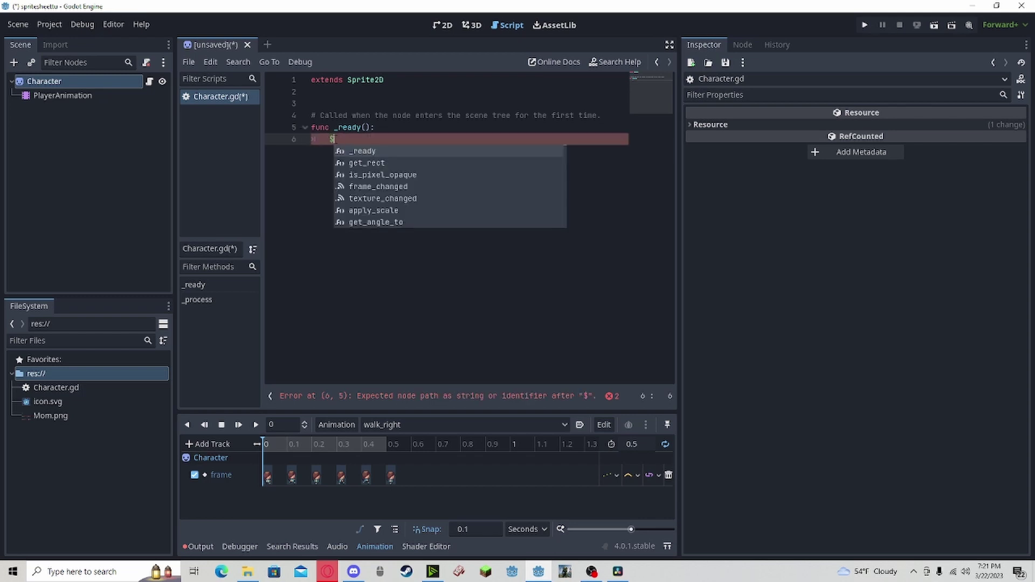
{"action": "left_click", "coordinate": [366, 139]}
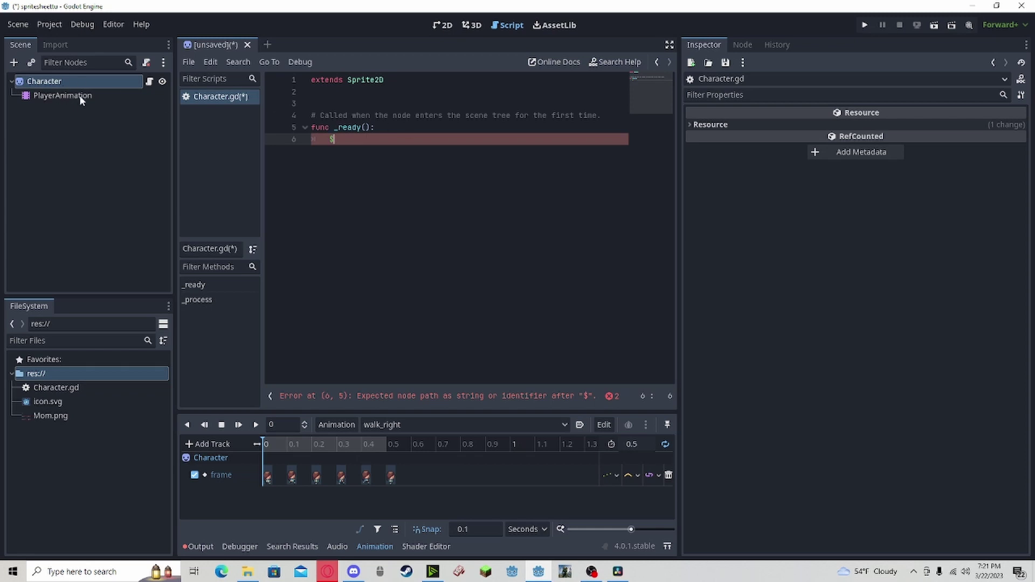
{"action": "type", "text": "Player"}
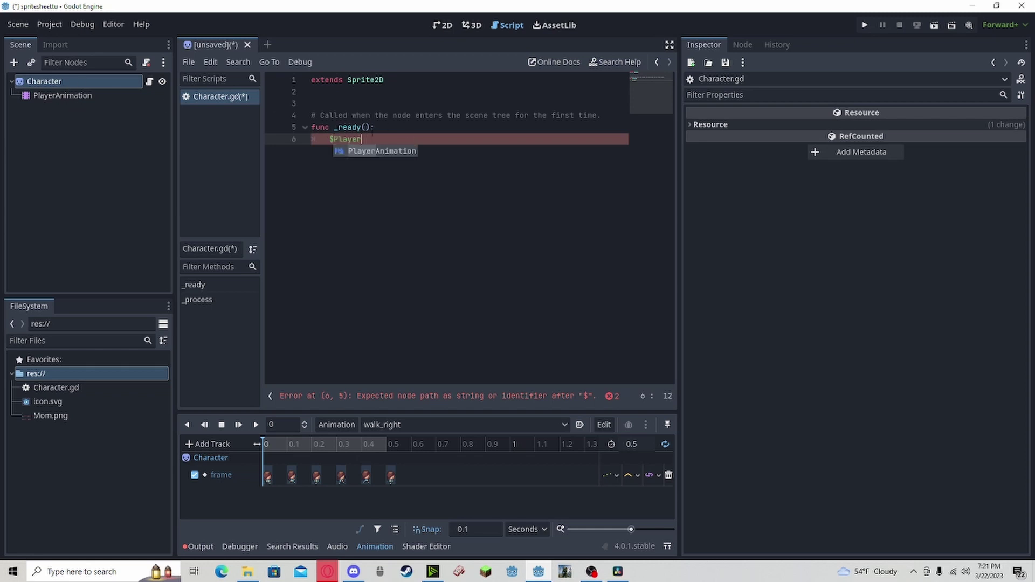
{"action": "key", "text": "Return"}
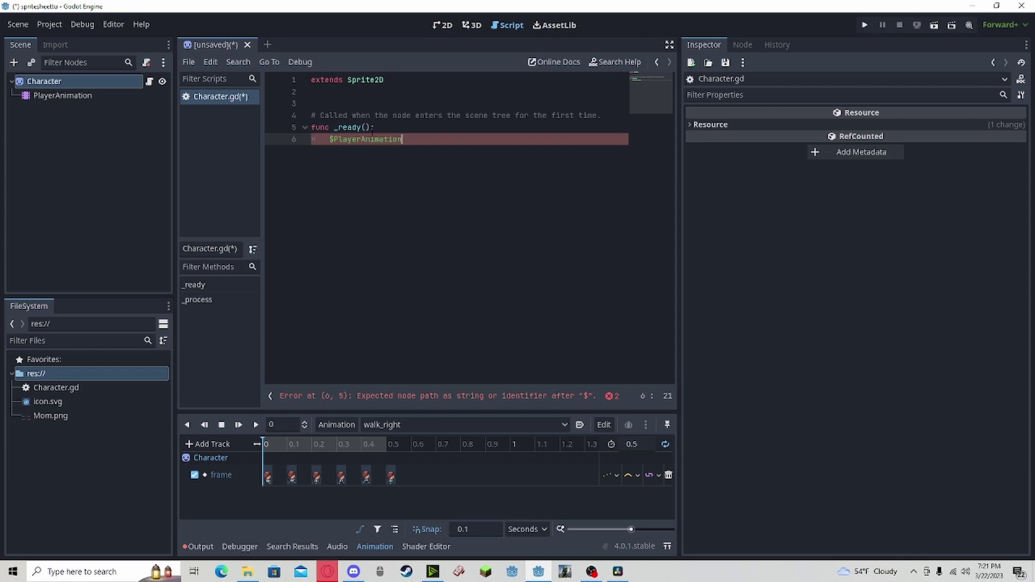
{"action": "type", "text": ".pla"}
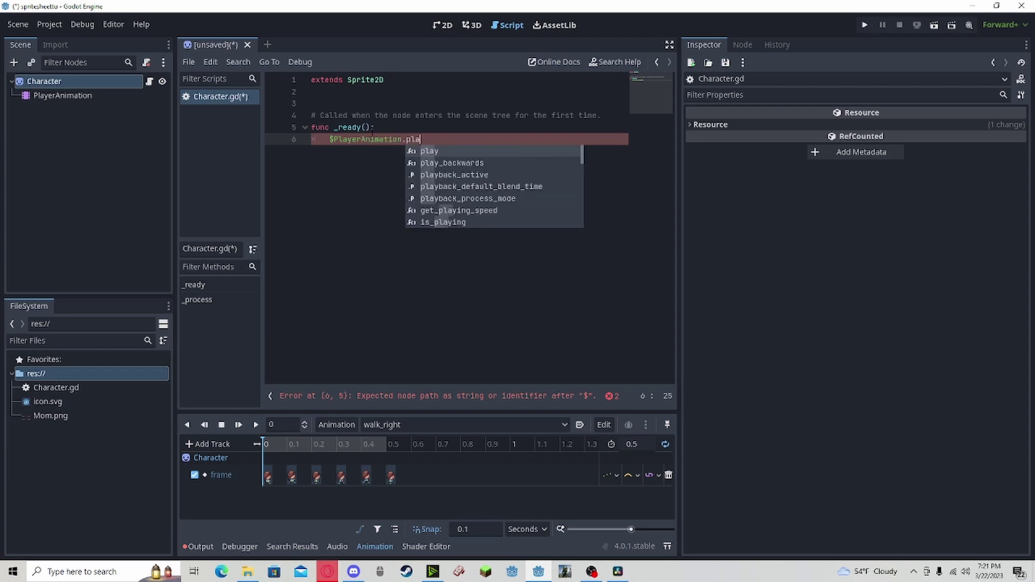
{"action": "key", "text": "Return"}
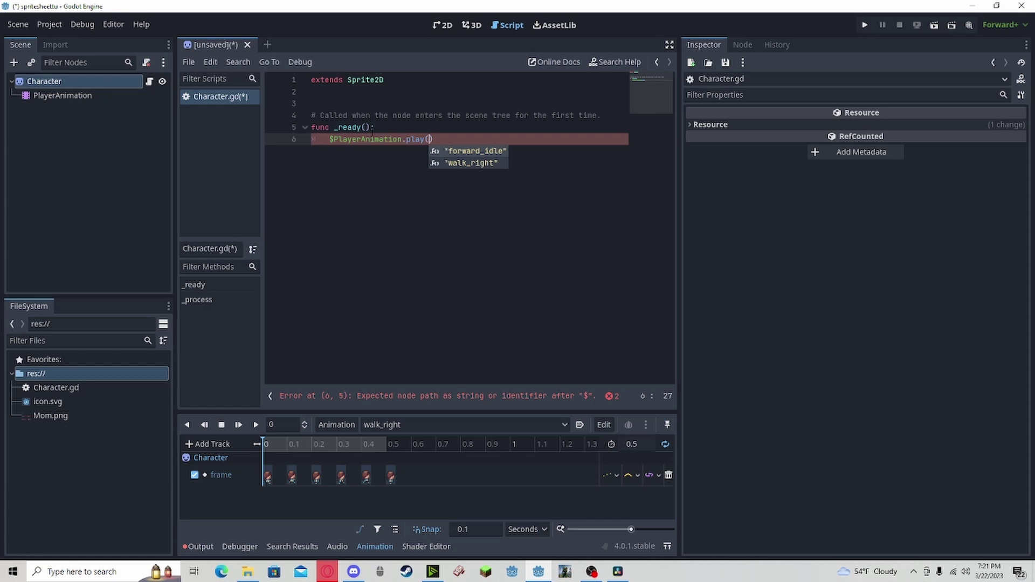
{"action": "key", "text": "Return"}
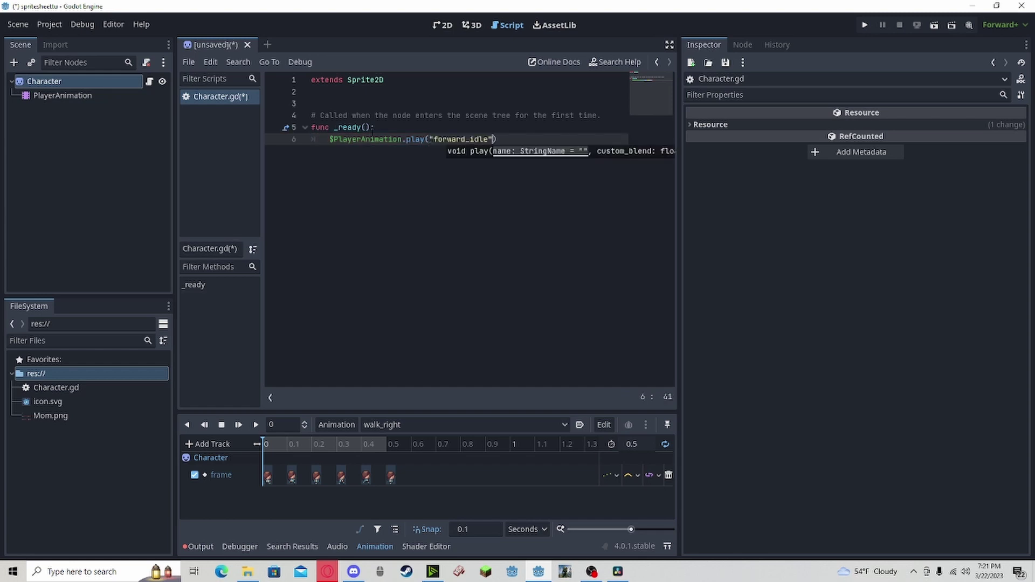
{"action": "key", "text": "alt+f"}
{"action": "left_click_drag", "start_coordinate": [377, 127], "coordinate": [312, 115]}
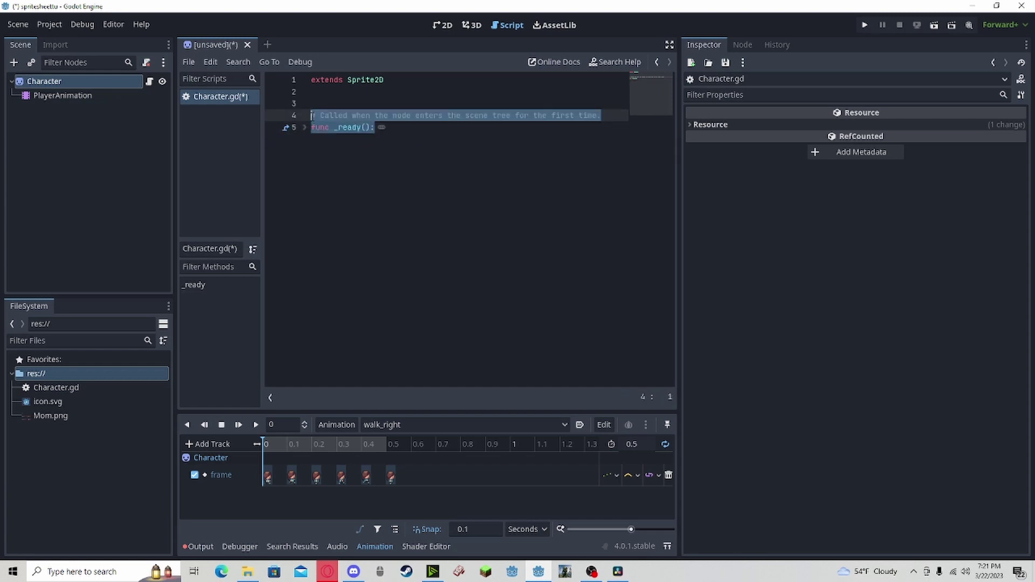
{"action": "left_click", "coordinate": [320, 115]}
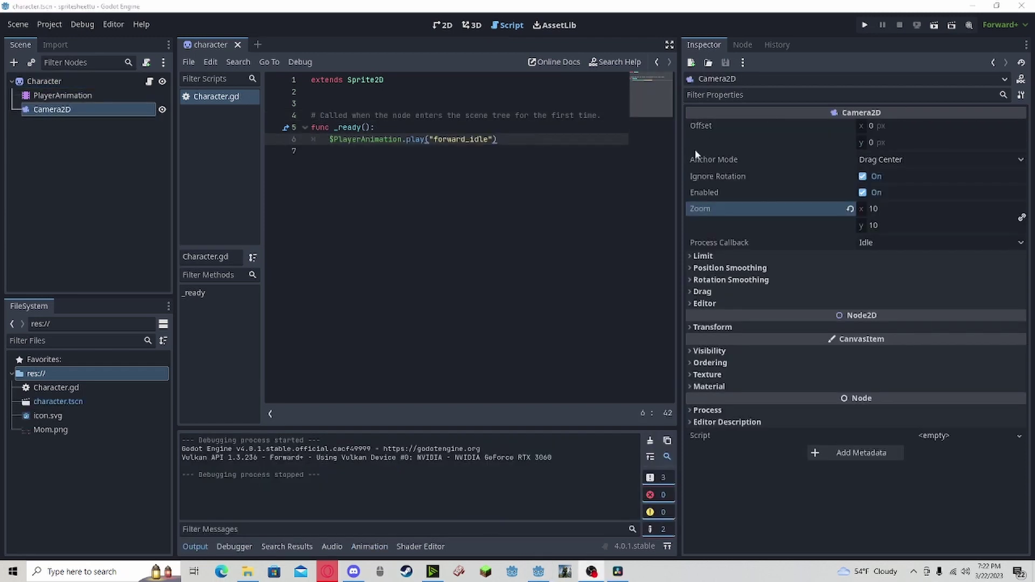
Run the project to test the character in a game window.
{"action": "left_click", "coordinate": [864, 25]}
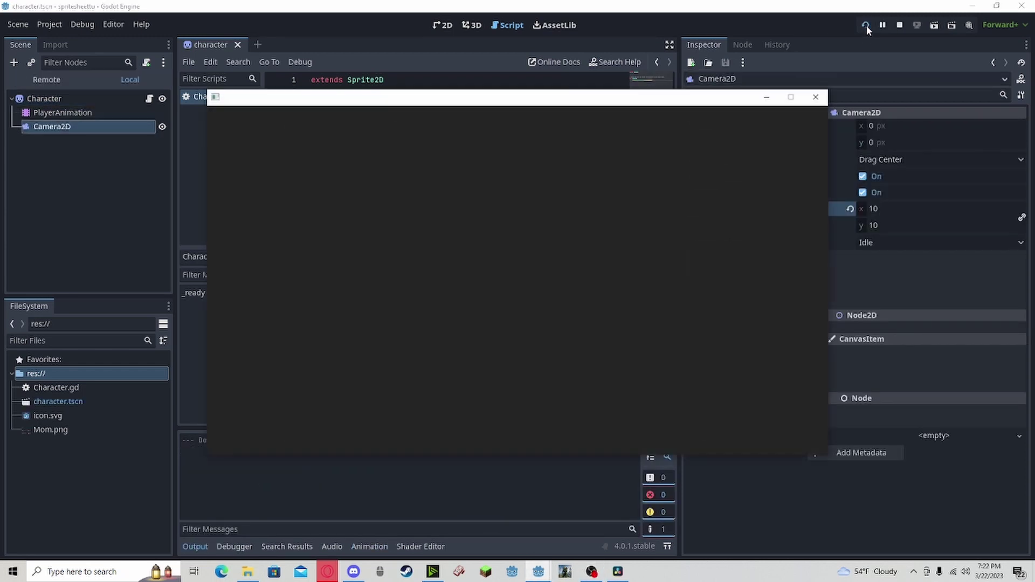